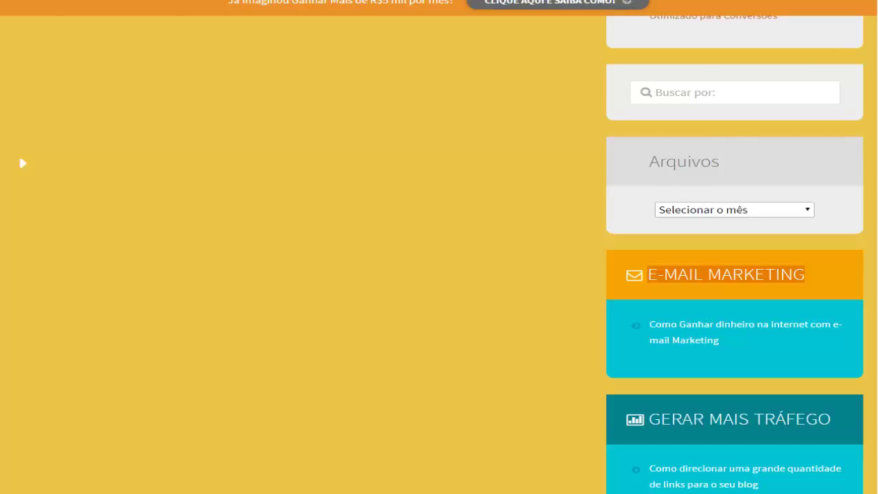
# Review the example blog's main navigation, including the Ferramentas and Ganhar Dinheiro entries, and open its Produtos Digitais page.
pyautogui.scroll(10, 439, 247)
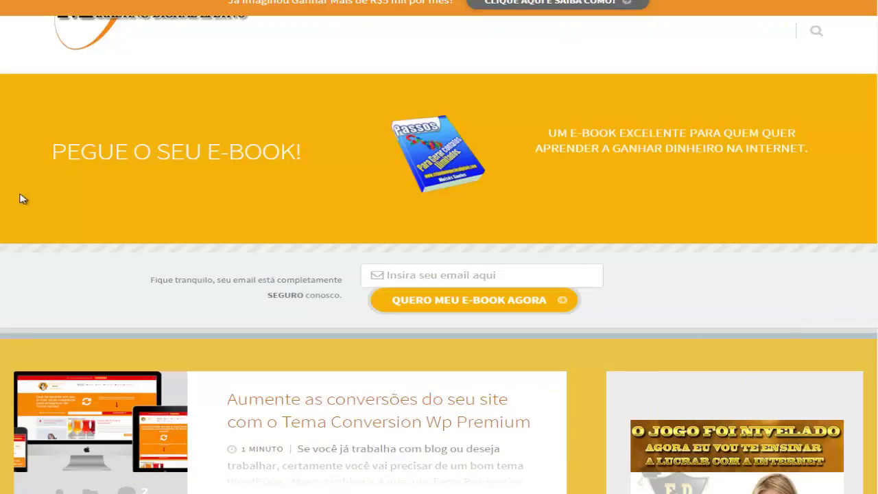
pyautogui.scroll(1, 20, 199)
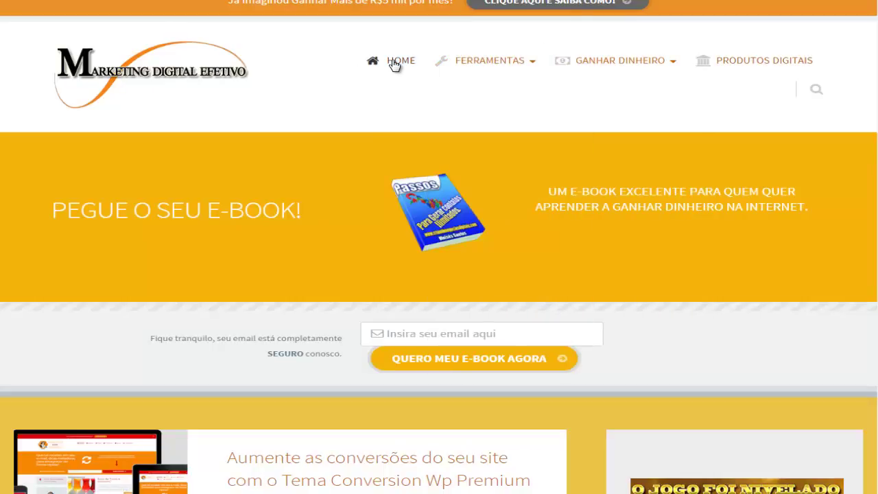
pyautogui.moveTo(492, 73)
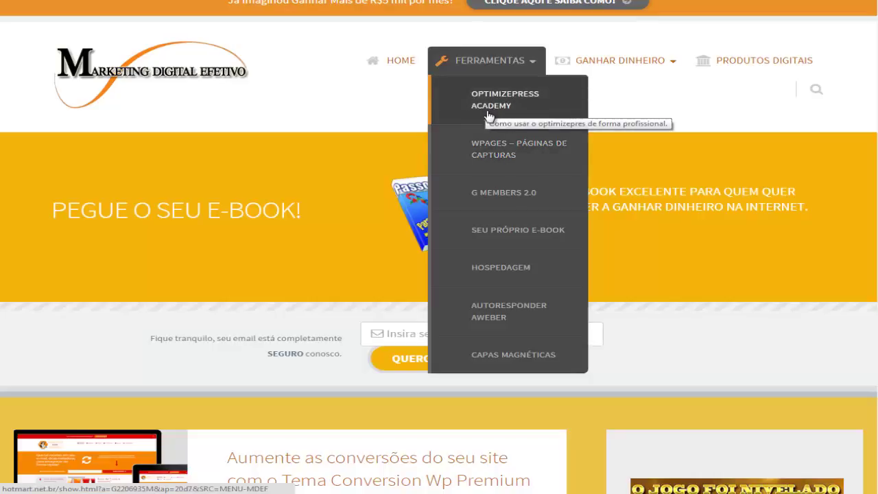
pyautogui.moveTo(593, 61)
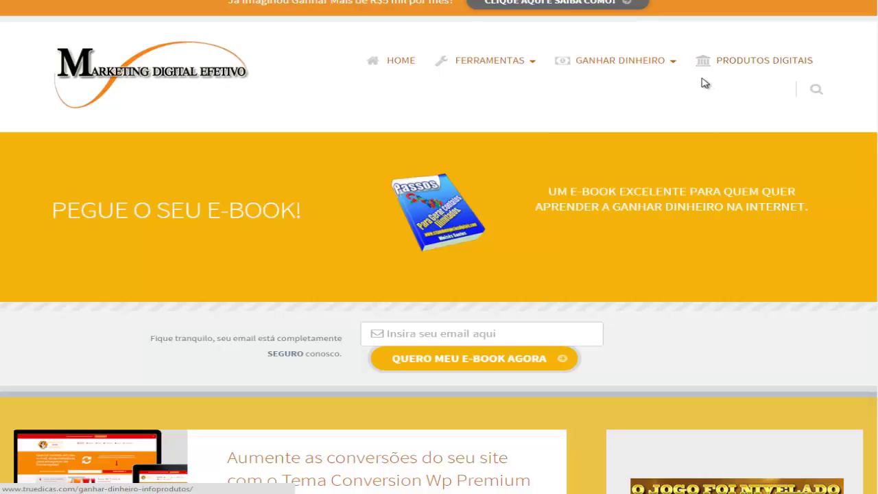
pyautogui.moveTo(754, 68)
pyautogui.click(746, 63)
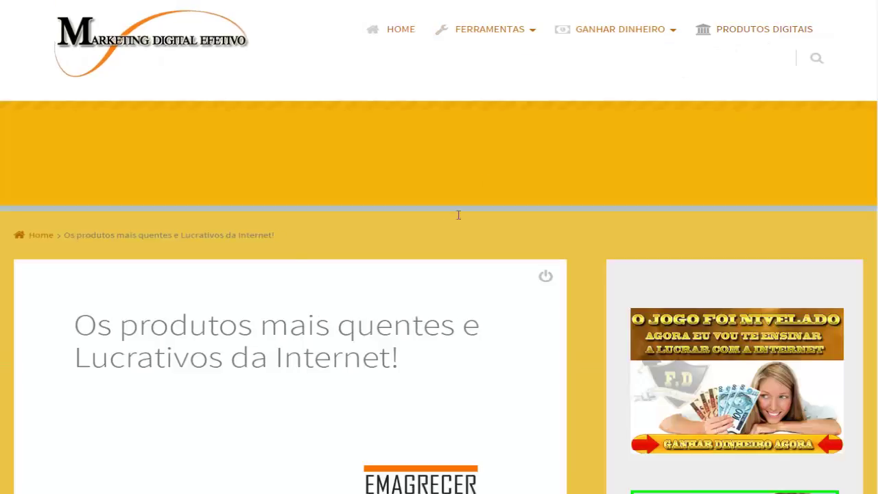
# Look through the full product listing on the Produtos Digitais page and return to the site's main navigation.
pyautogui.scroll(-2, 84, 252)
pyautogui.scroll(-3, 84, 252)
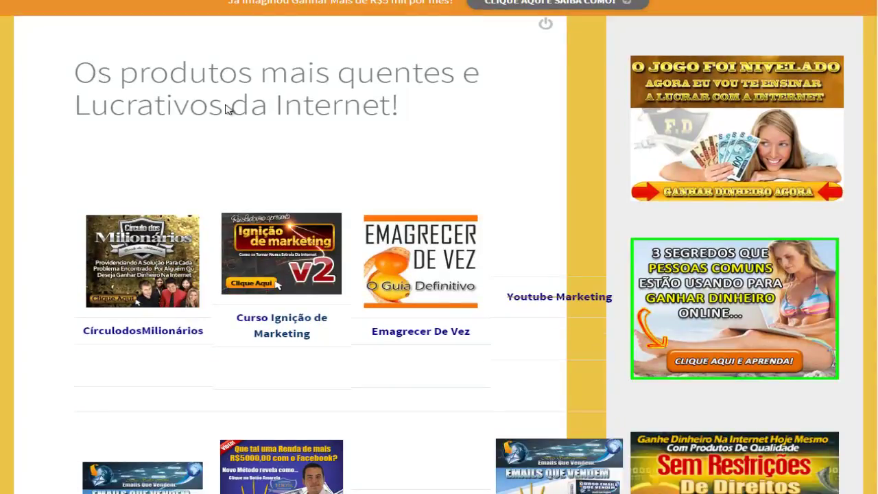
pyautogui.scroll(-1, 127, 136)
pyautogui.scroll(-5, 126, 136)
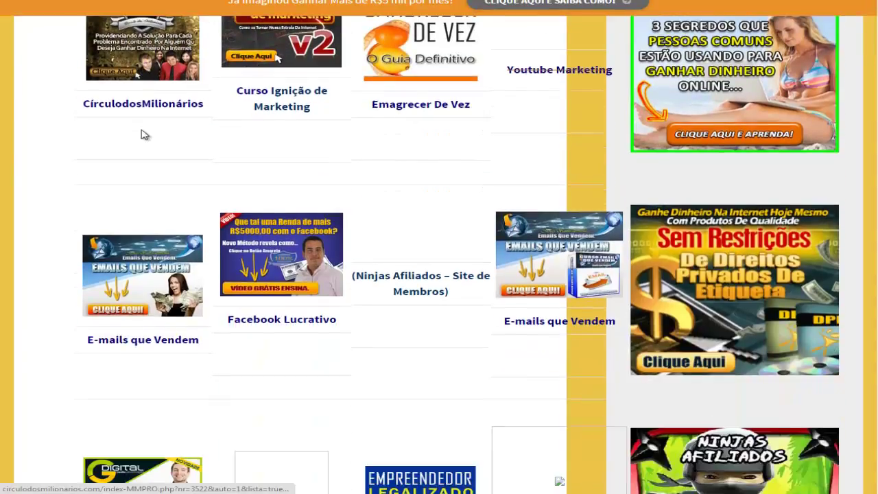
pyautogui.scroll(2, 144, 176)
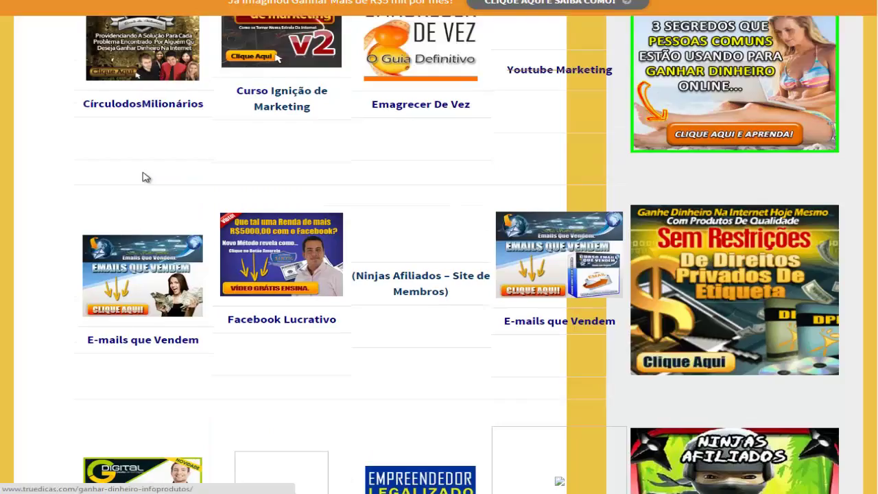
pyautogui.scroll(-2, 143, 177)
pyautogui.scroll(-1, 623, 179)
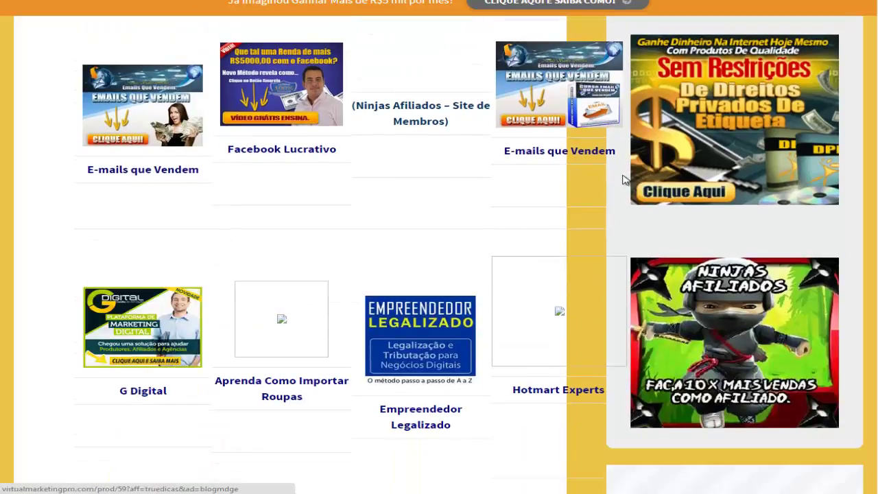
pyautogui.scroll(-3, 205, 306)
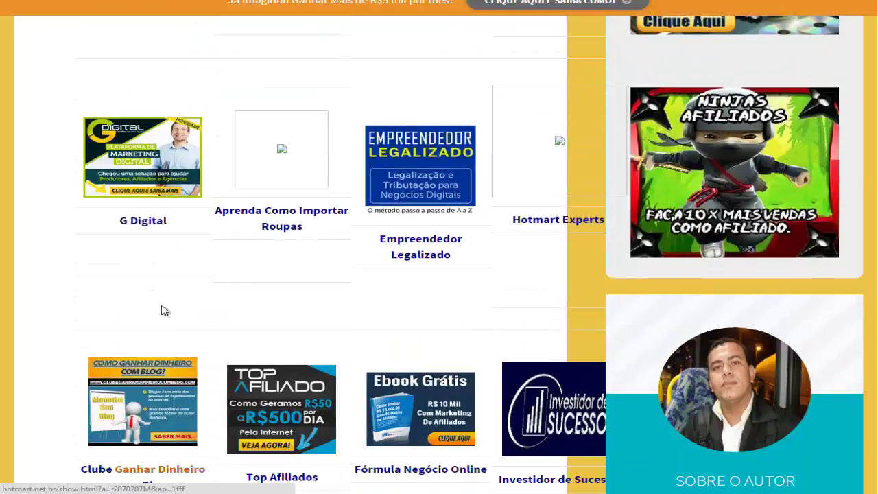
pyautogui.scroll(-1, 247, 278)
pyautogui.scroll(-4, 285, 267)
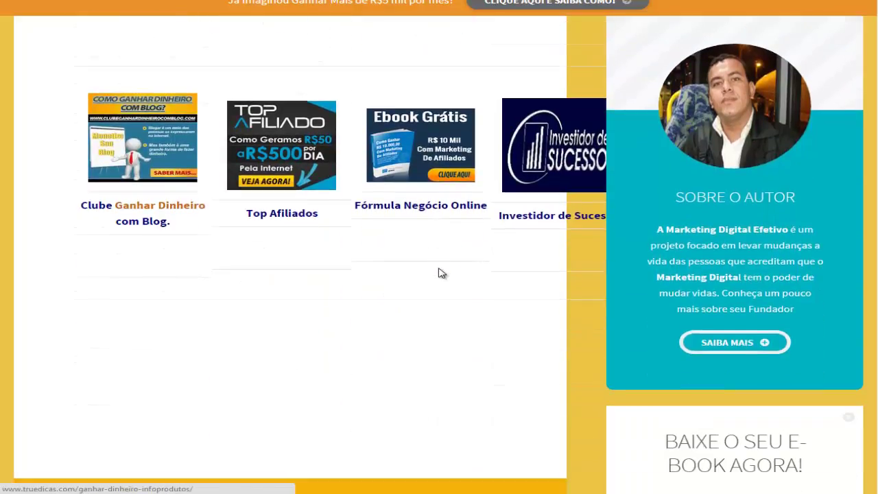
pyautogui.scroll(6, 442, 274)
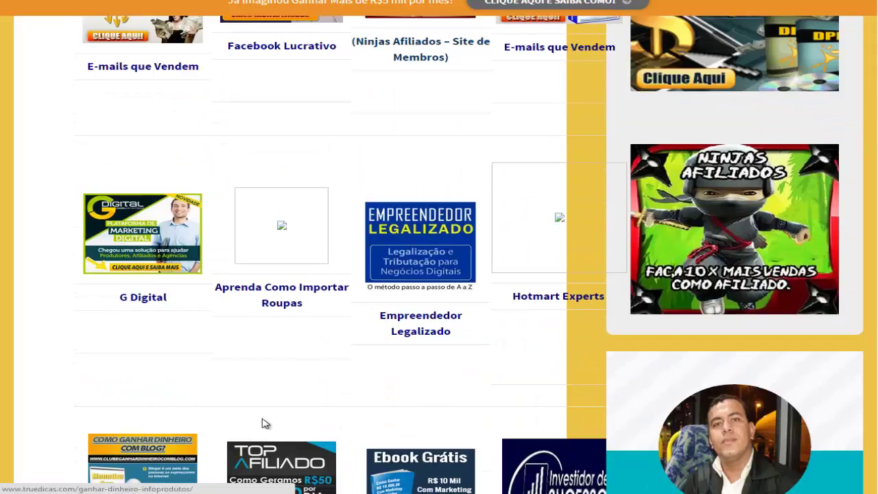
pyautogui.scroll(-2, 264, 422)
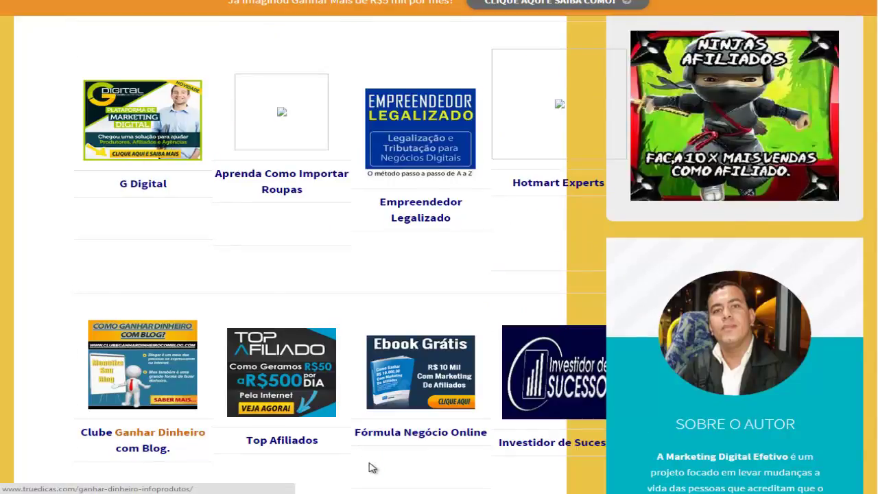
pyautogui.scroll(5, 371, 467)
pyautogui.scroll(7, 370, 467)
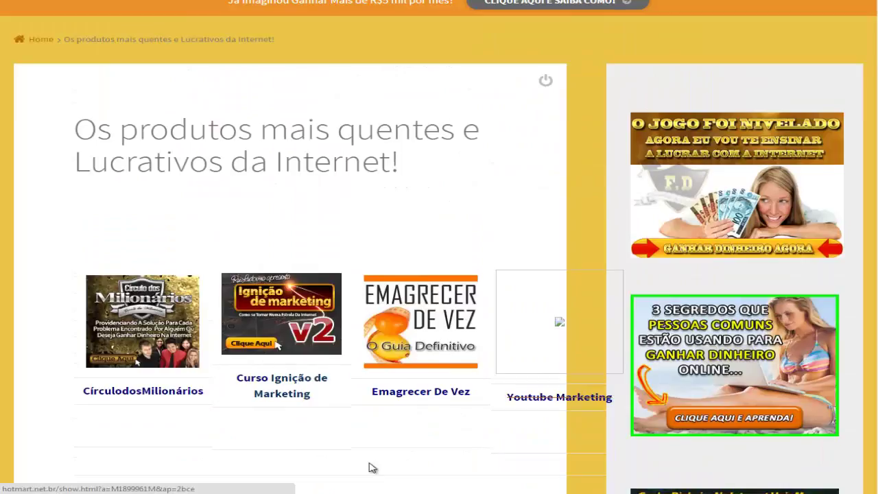
pyautogui.scroll(-2, 547, 352)
pyautogui.scroll(4, 542, 315)
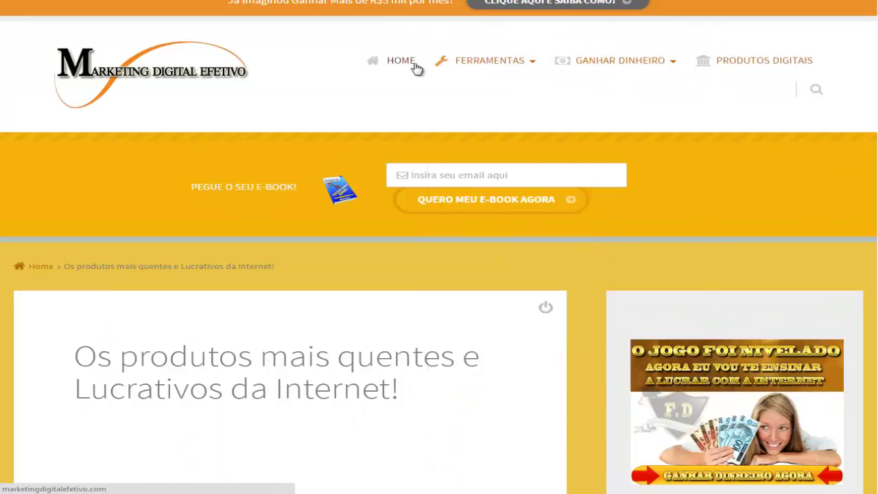
pyautogui.moveTo(570, 69)
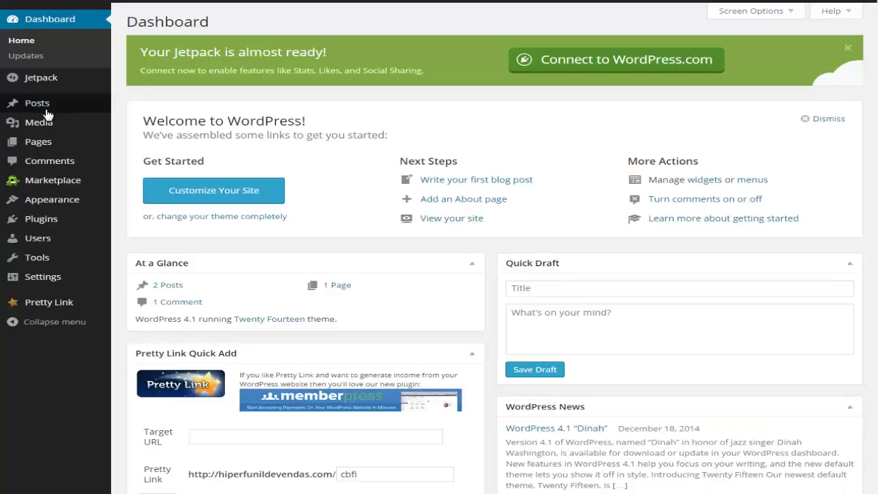
# Switch to the WordPress dashboard and open the Edit Menus page of the Appearance settings.
pyautogui.moveTo(37, 103)
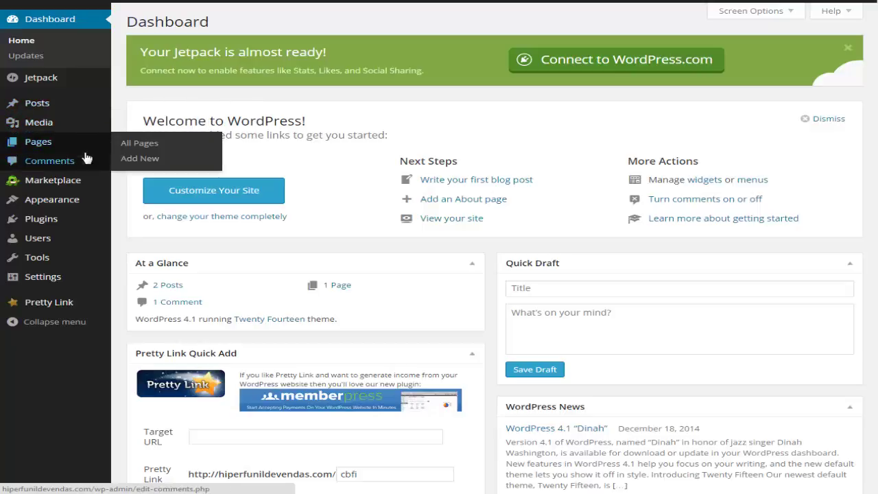
pyautogui.moveTo(80, 201)
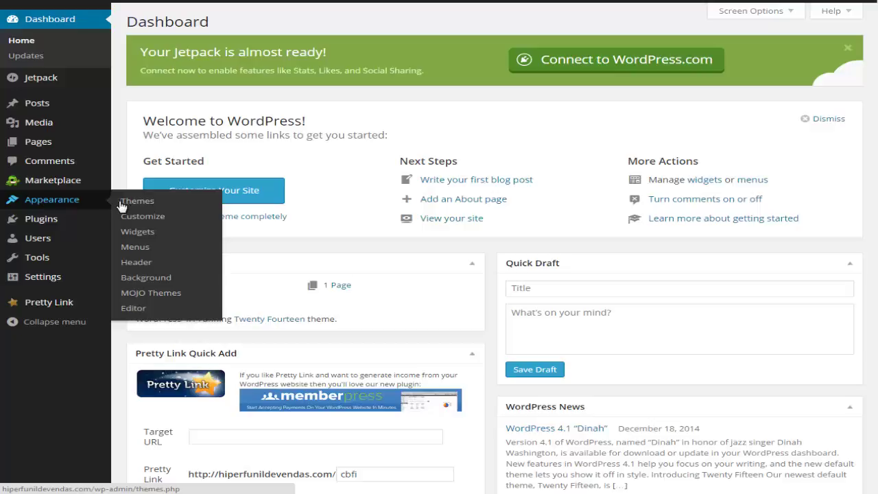
pyautogui.click(133, 250)
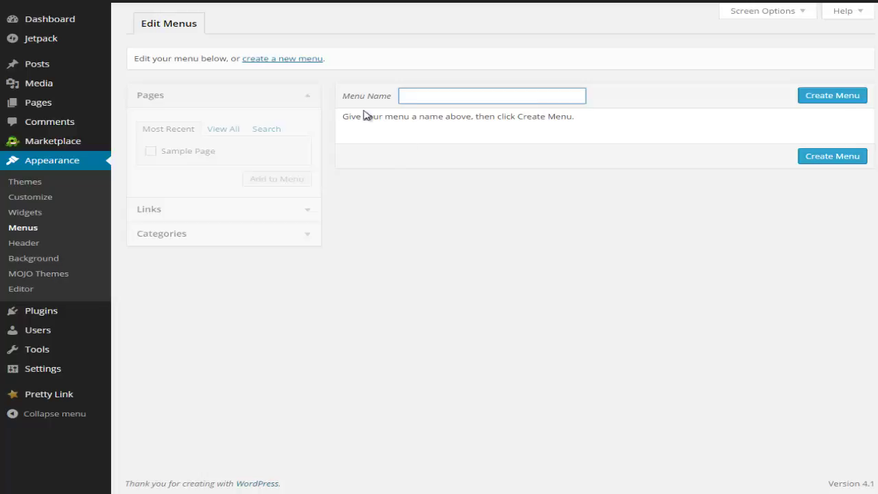
pyautogui.click(425, 98)
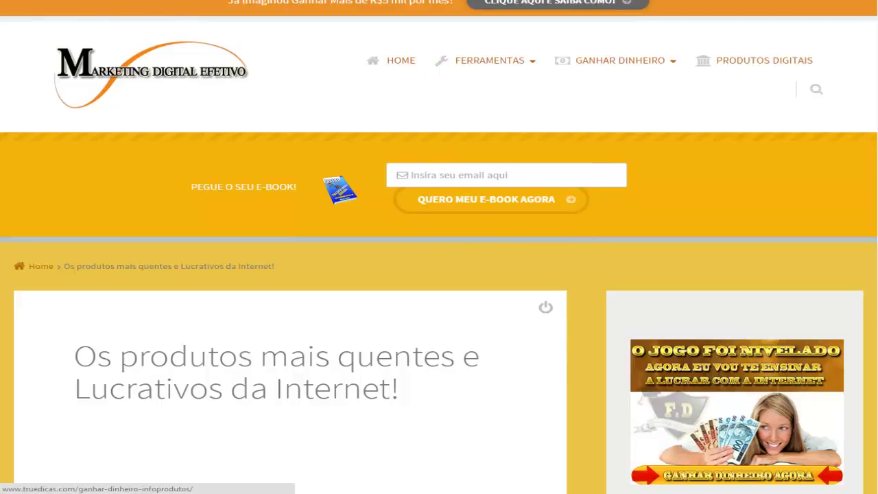
# Check the example blog's footer links, and create a WordPress menu named "Menu do meio".
pyautogui.scroll(-20, 20, 78)
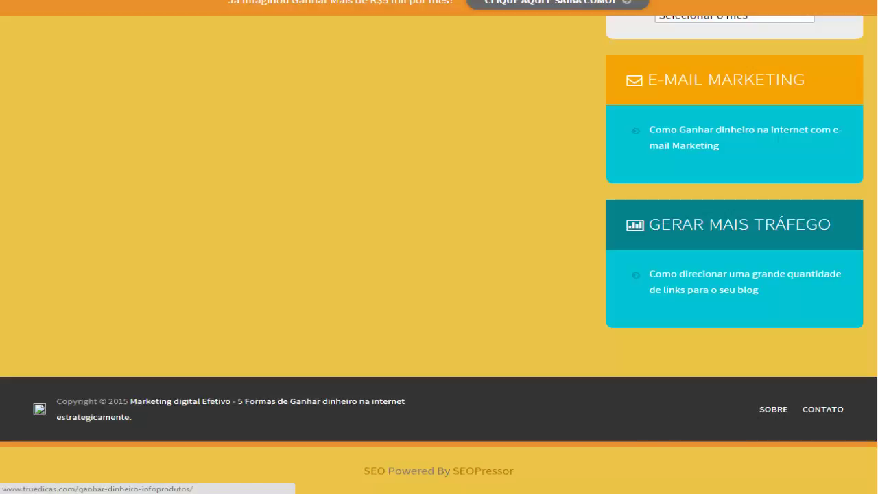
pyautogui.press('Home')
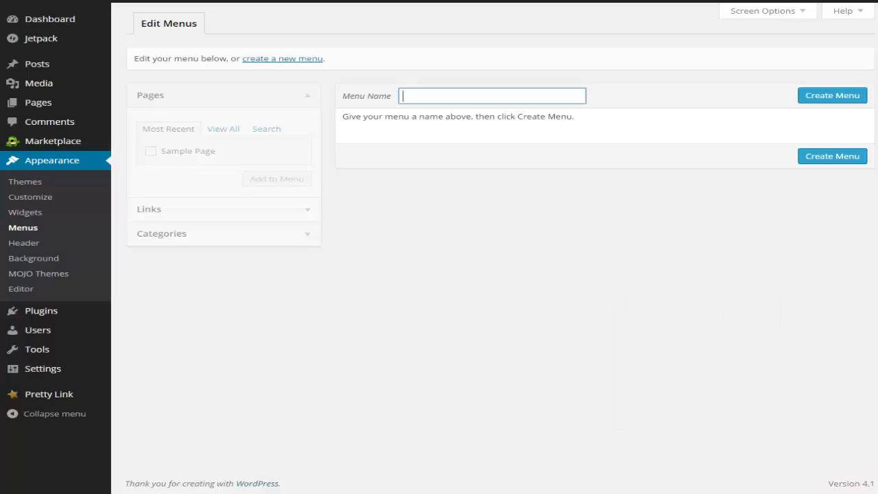
pyautogui.click(414, 97)
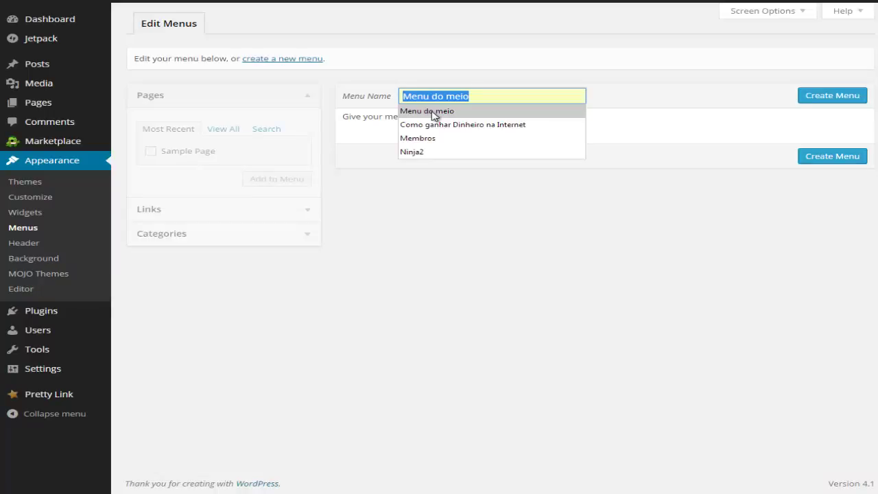
pyautogui.click(433, 111)
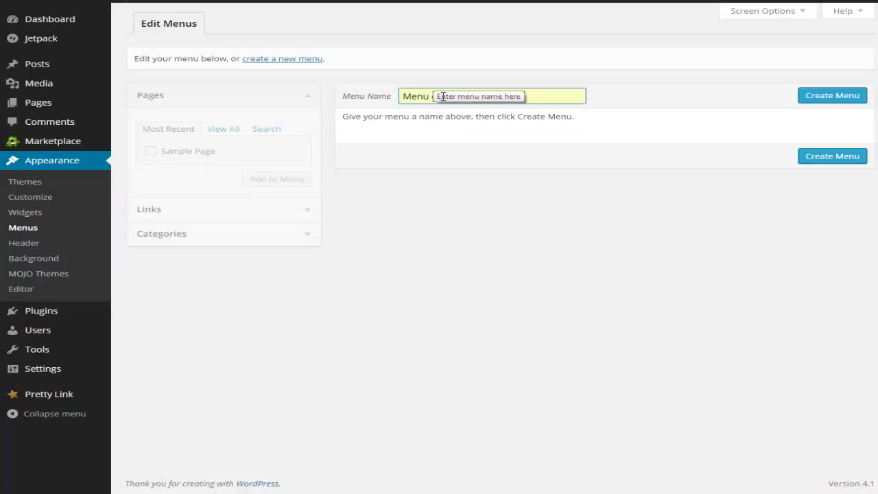
pyautogui.moveTo(446, 97); pyautogui.dragTo(478, 96)
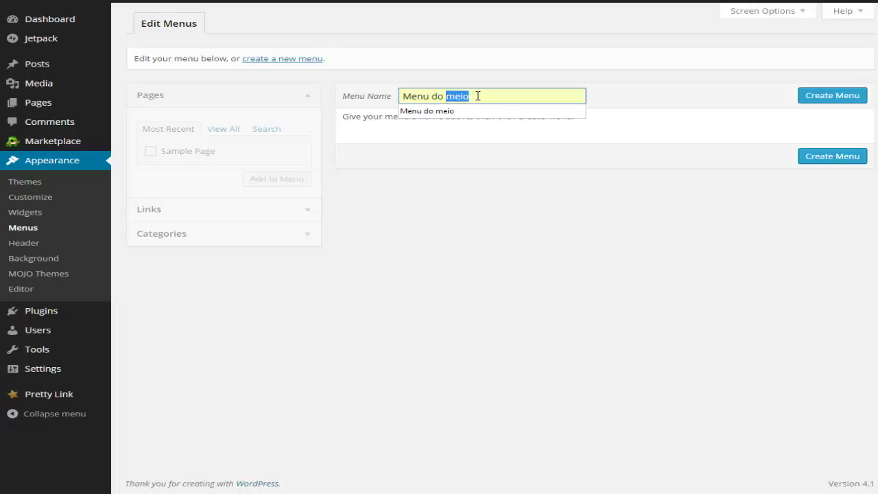
pyautogui.click(481, 159)
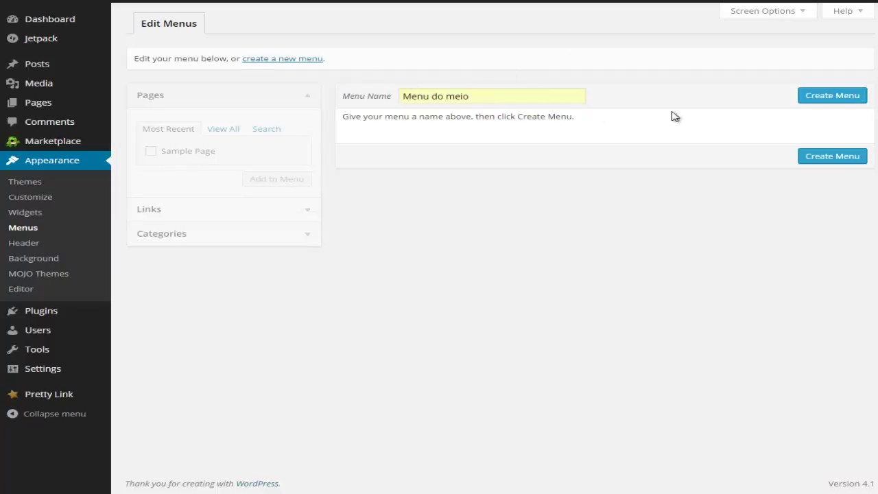
pyautogui.click(828, 101)
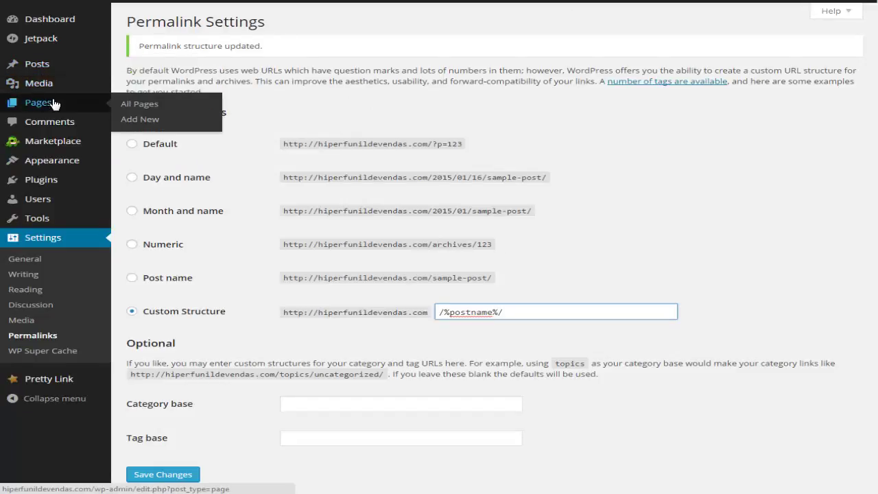
# Start a new WordPress page and begin its title with "S".
pyautogui.click(130, 118)
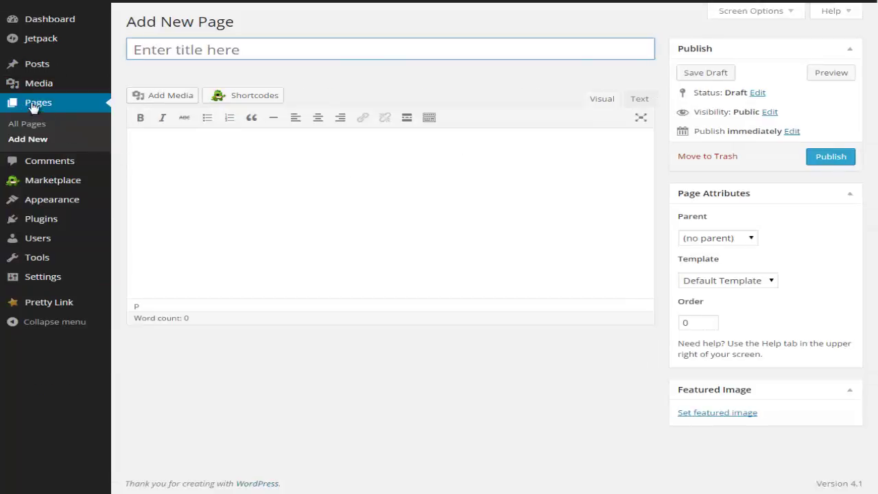
pyautogui.moveTo(41, 68)
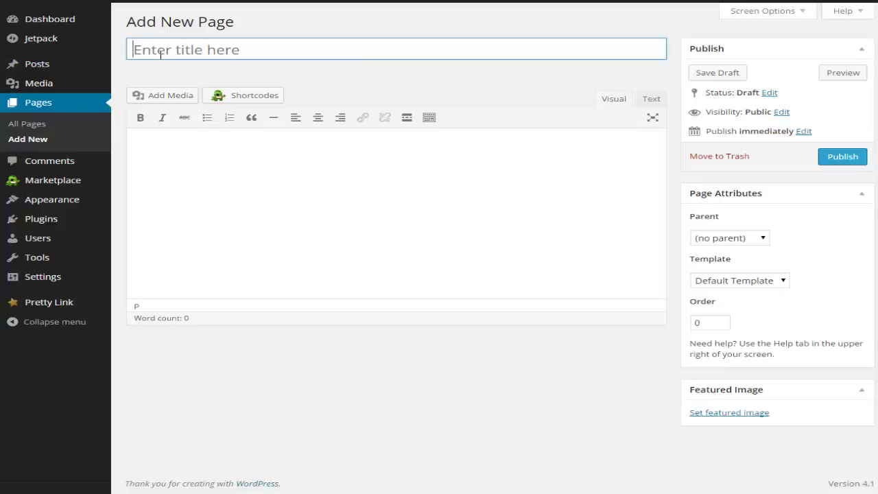
pyautogui.write('S')
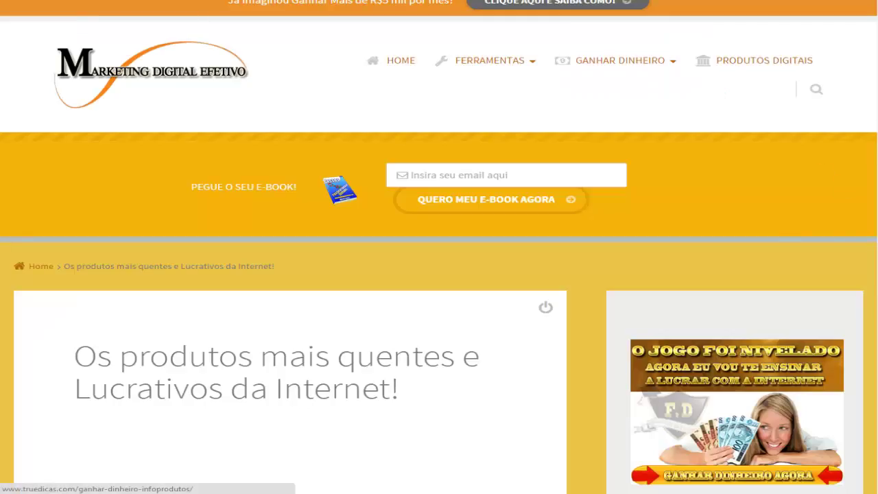
# Switch to the example blog, open the Sobre page linked in its footer, and look through that page.
pyautogui.scroll(-10, 20, 405)
pyautogui.scroll(-6, 22, 409)
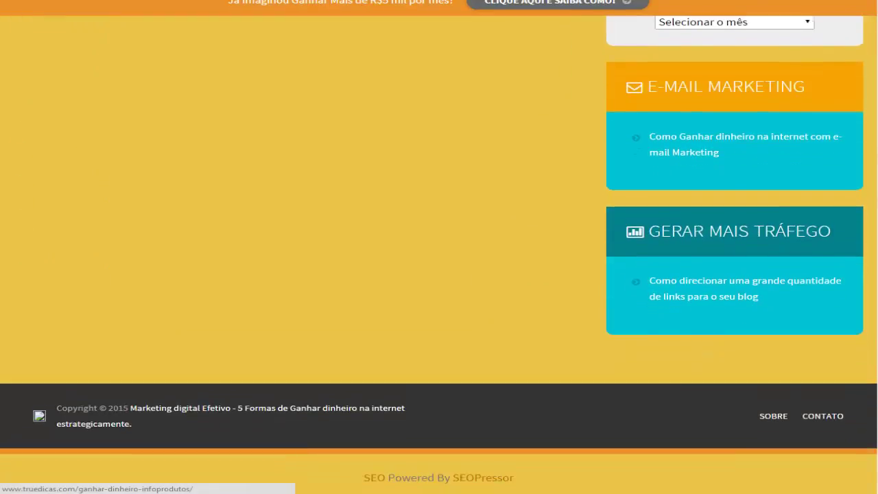
pyautogui.click(779, 417)
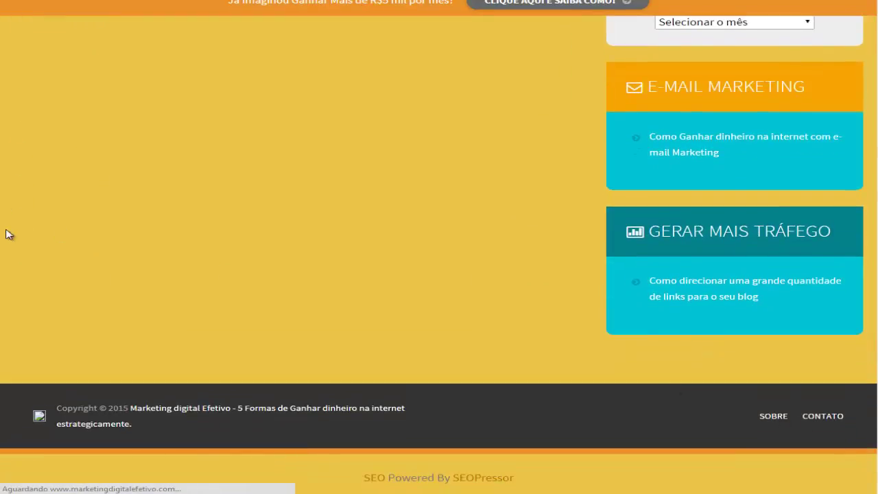
pyautogui.scroll(2, 3, 261)
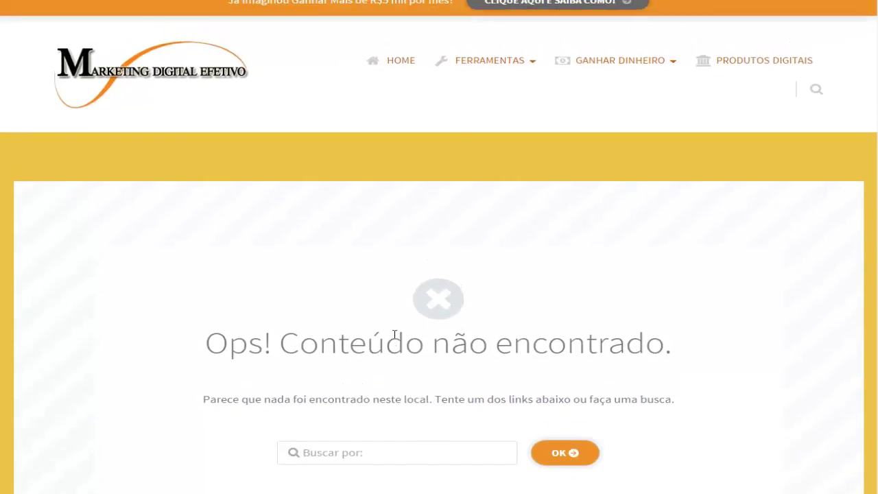
pyautogui.scroll(-3, 397, 339)
pyautogui.scroll(-3, 396, 339)
pyautogui.scroll(1, 397, 339)
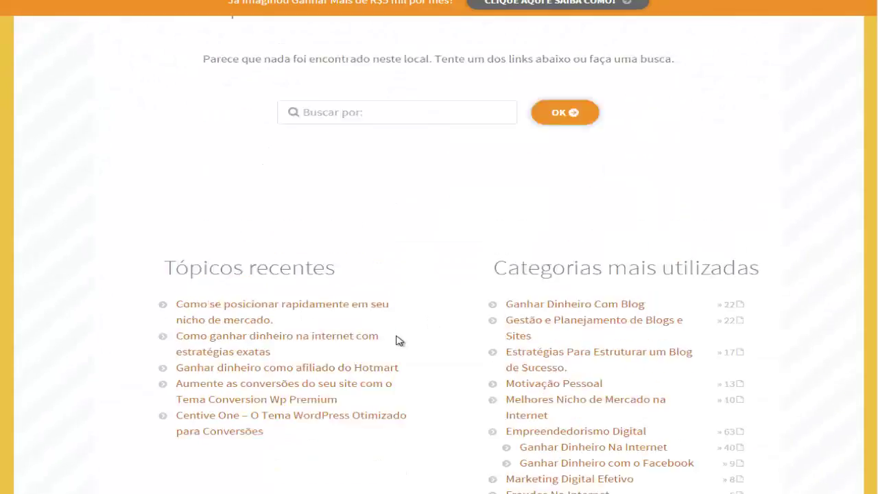
pyautogui.scroll(-4, 755, 355)
pyautogui.scroll(10, 819, 405)
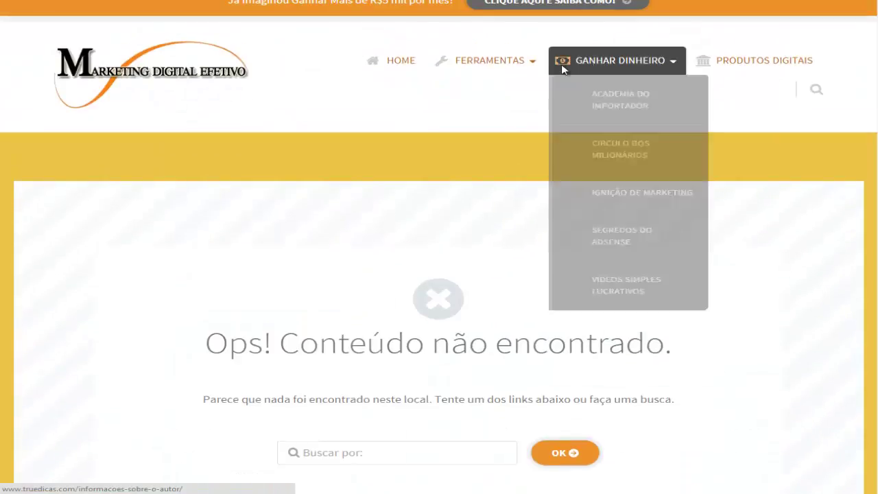
# Check the example blog's top menus, open its home page, and open the article "Como escolher os títulos certos para seus artigos".
pyautogui.moveTo(470, 63)
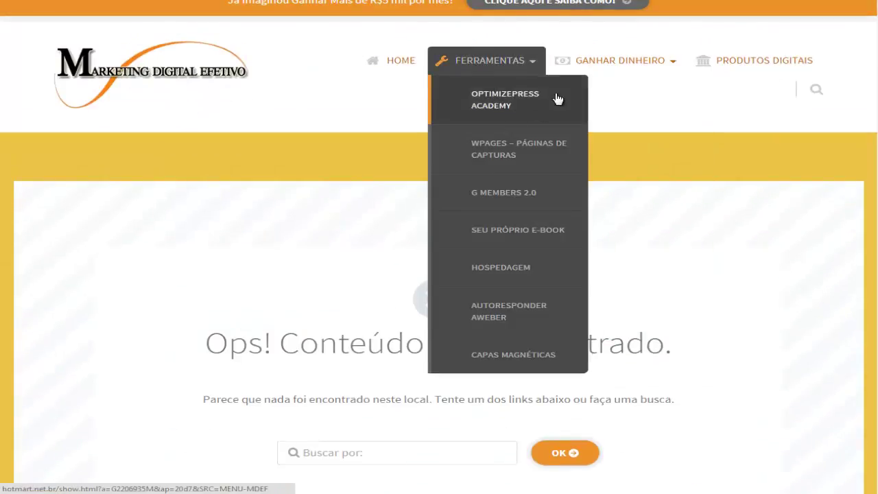
pyautogui.moveTo(618, 60)
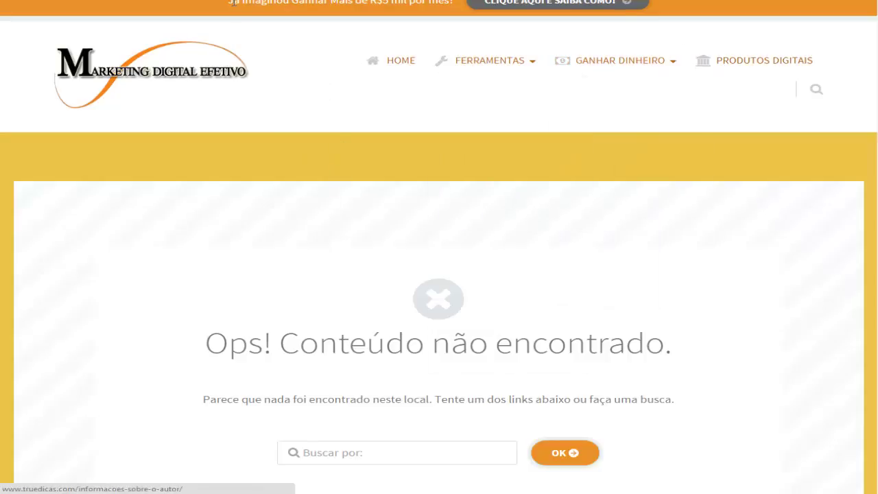
pyautogui.click(398, 66)
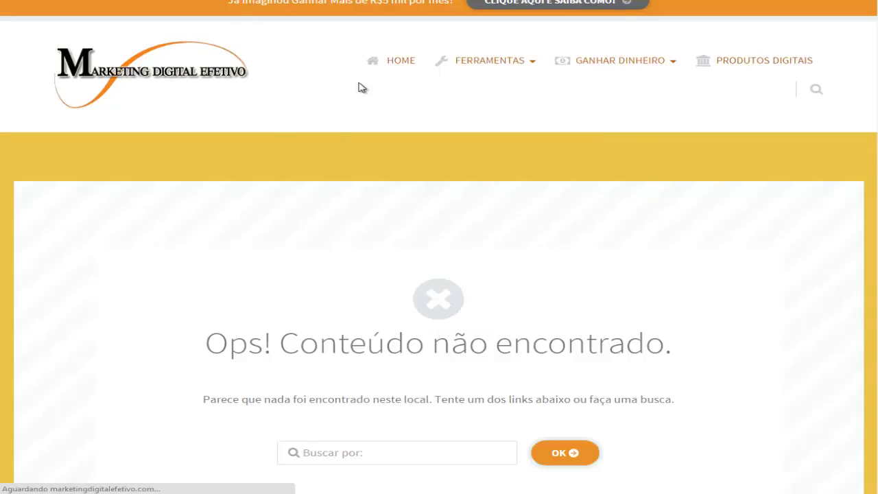
pyautogui.scroll(-3, 116, 209)
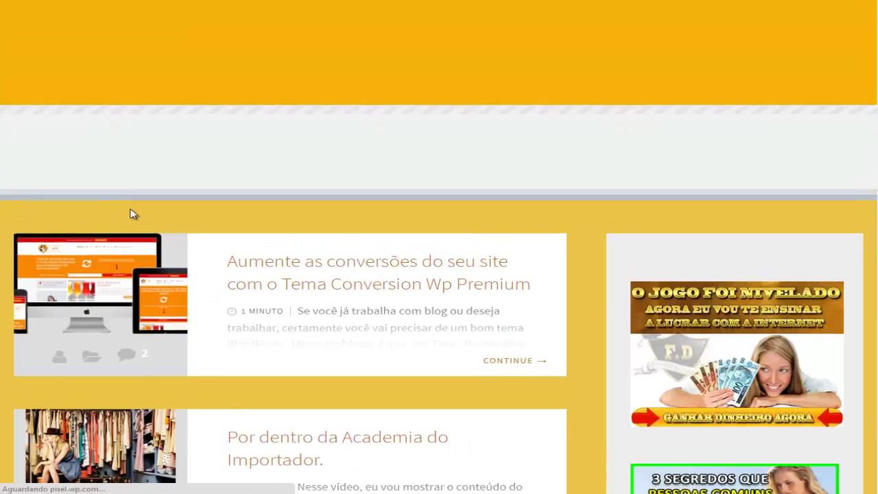
pyautogui.scroll(-3, 327, 275)
pyautogui.scroll(-3, 320, 295)
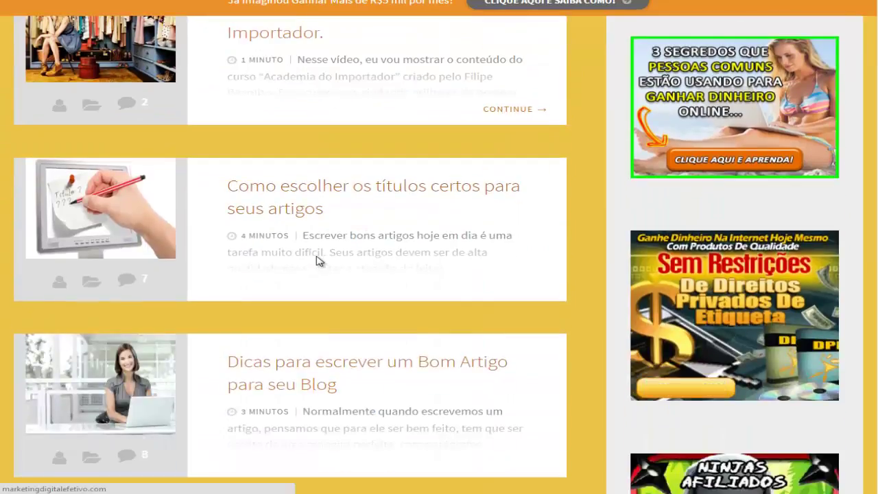
pyautogui.click(286, 191)
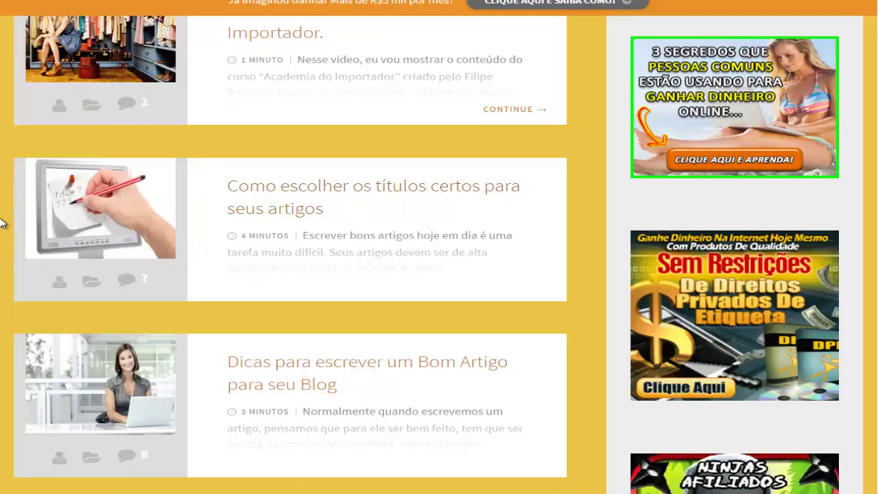
# Copy the article's two paragraphs above the monitor picture, from "No entanto" to "seus artigos".
pyautogui.scroll(-3, 2, 224)
pyautogui.scroll(-10, 2, 224)
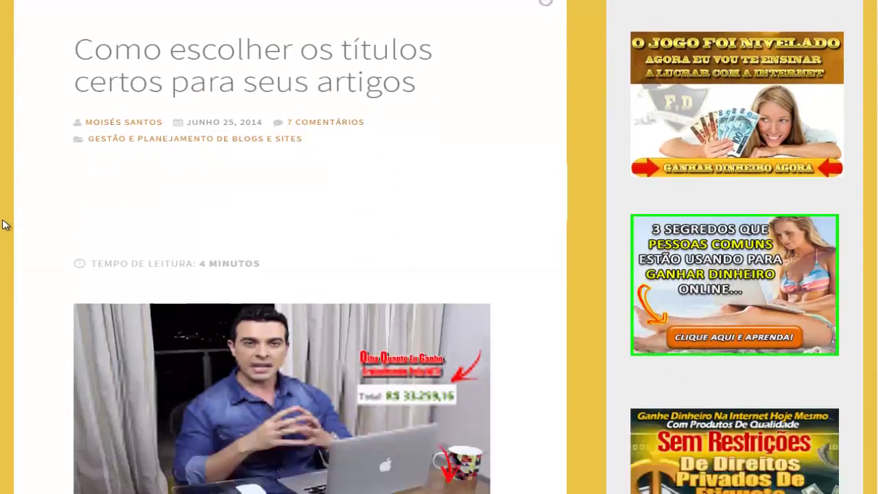
pyautogui.scroll(1, 28, 218)
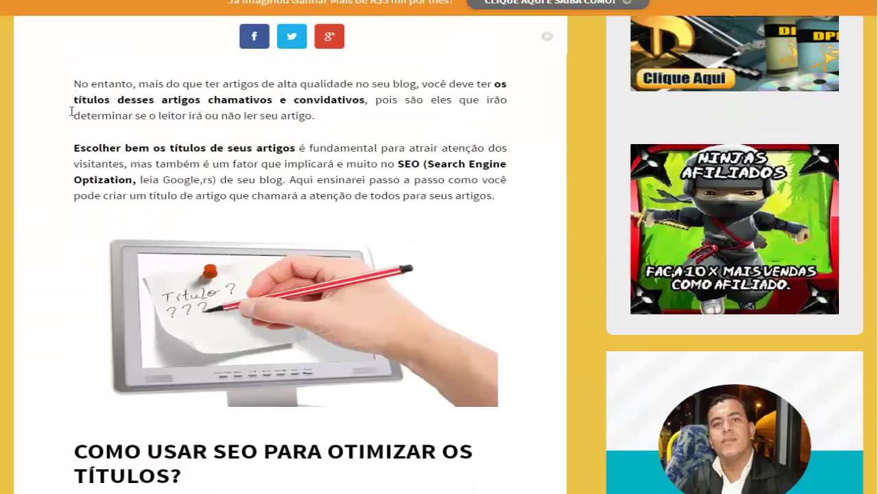
pyautogui.moveTo(74, 82); pyautogui.dragTo(494, 194)
pyautogui.hotkey('ctrl', 'c')
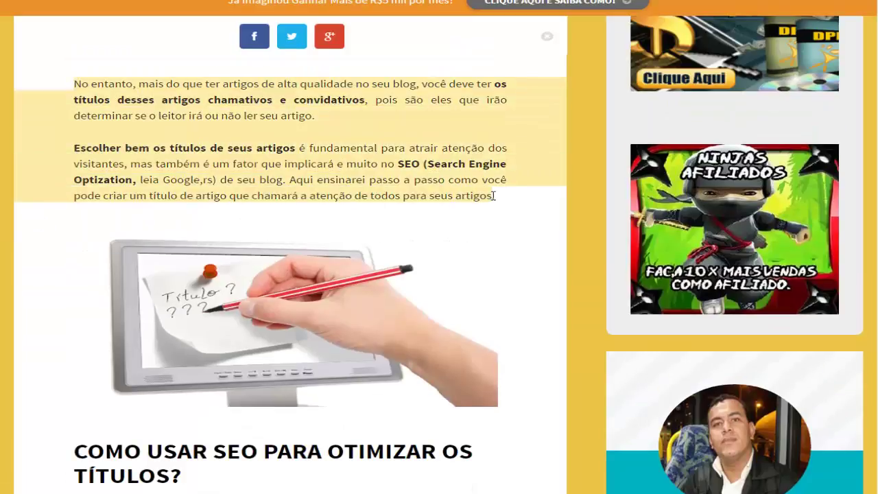
pyautogui.rightClick(489, 186)
pyautogui.click(517, 194)
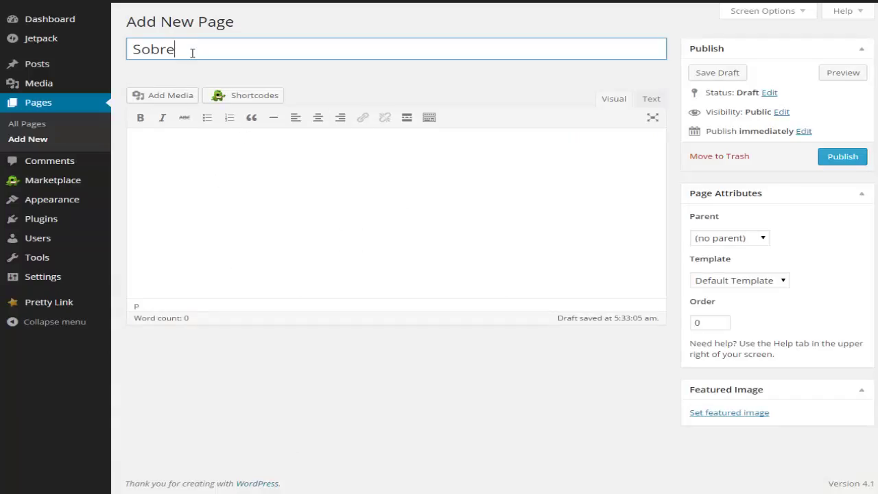
# Switch to the new Sobre page in WordPress, paste the copied paragraphs as its content, and add an empty line between them.
pyautogui.rightClick(138, 148)
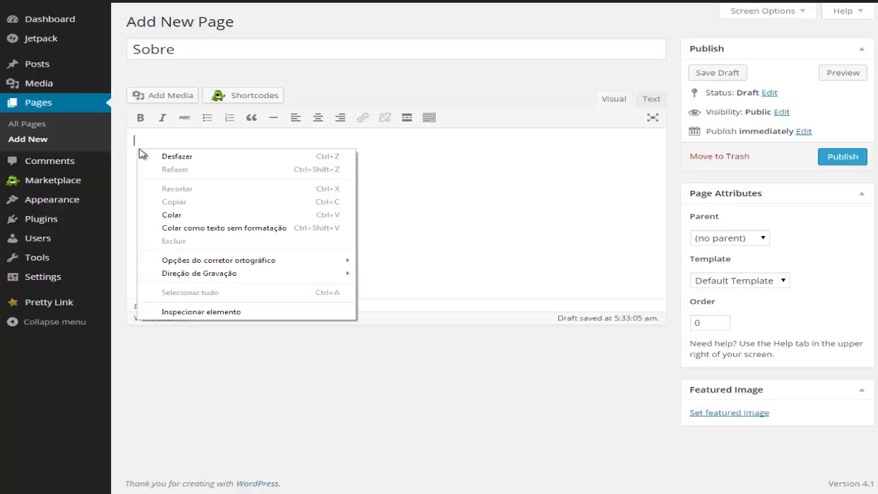
pyautogui.click(172, 216)
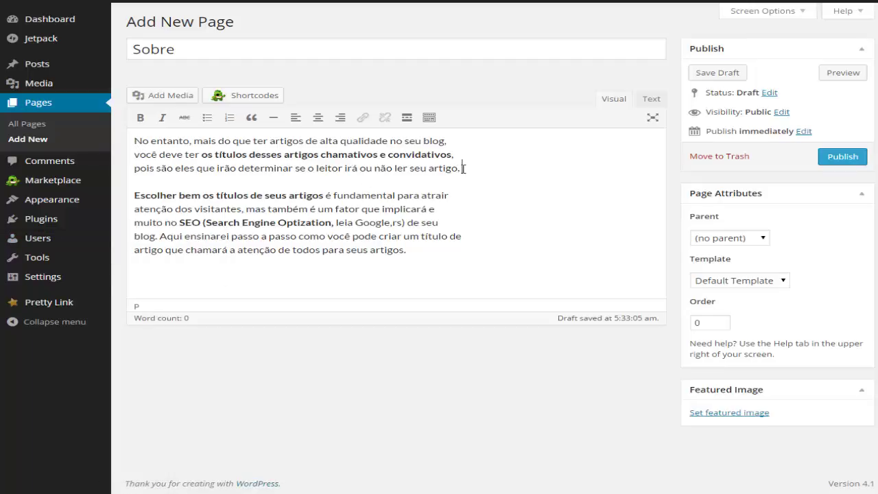
pyautogui.press('Return')
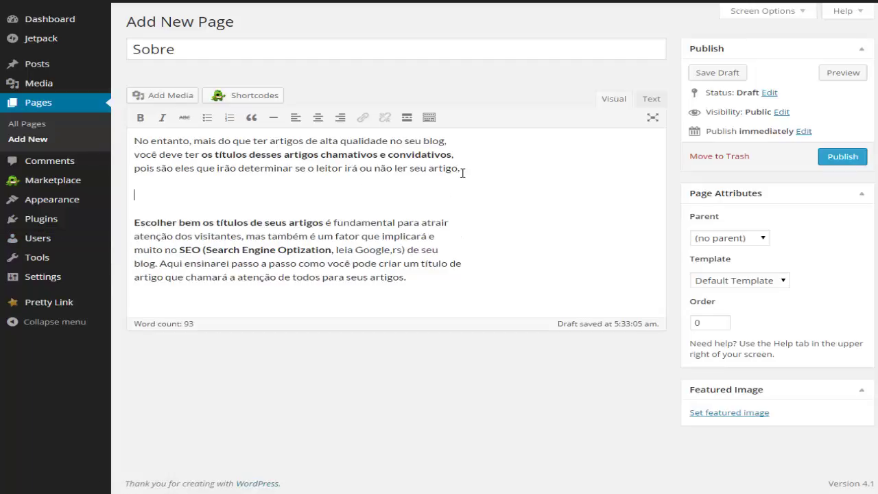
# Open the media inserter and examine its media library, gallery and featured image views.
pyautogui.click(154, 100)
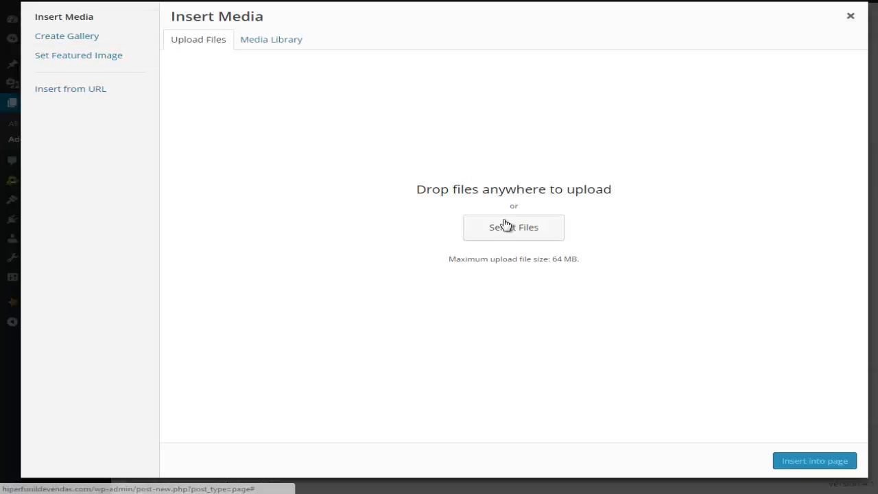
pyautogui.click(268, 41)
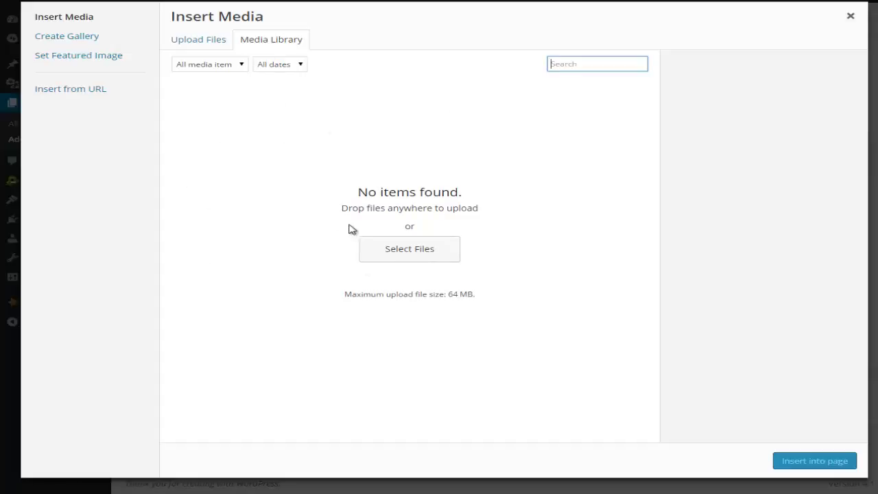
pyautogui.click(334, 92)
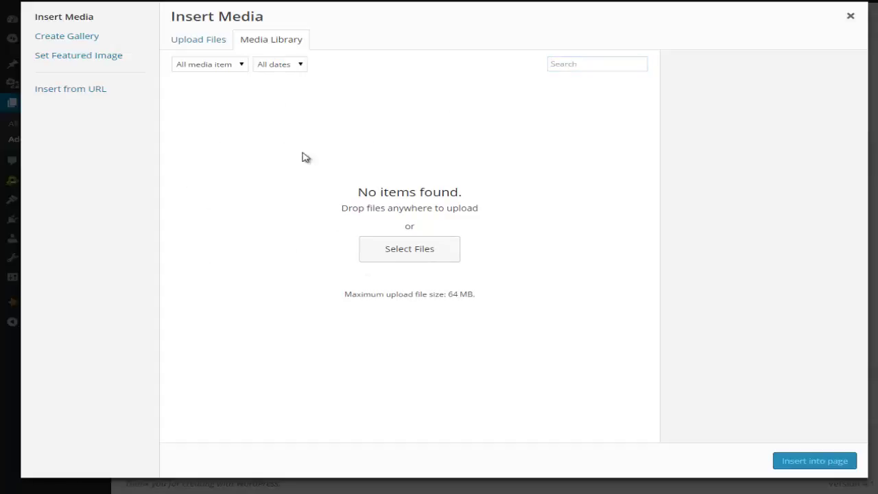
pyautogui.click(57, 37)
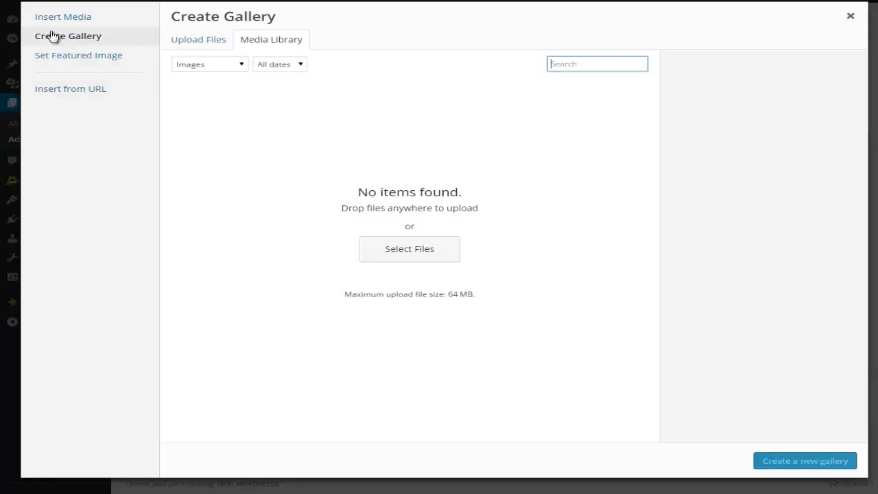
pyautogui.click(100, 61)
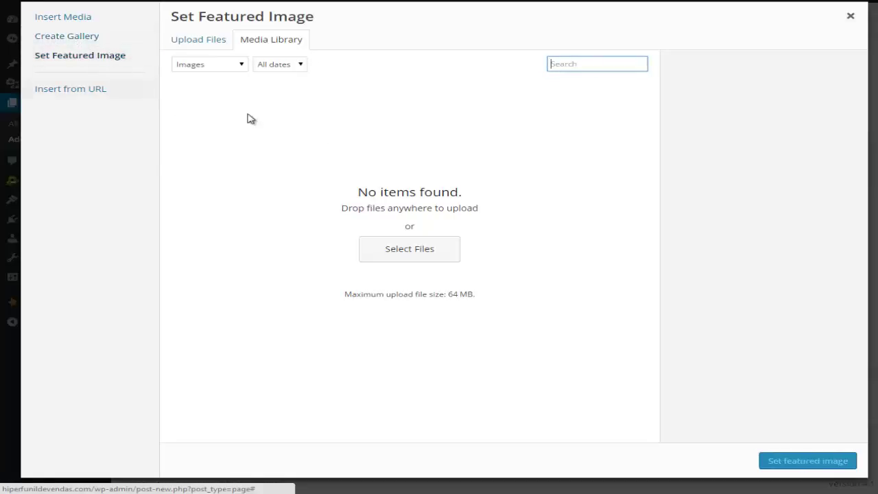
pyautogui.click(78, 21)
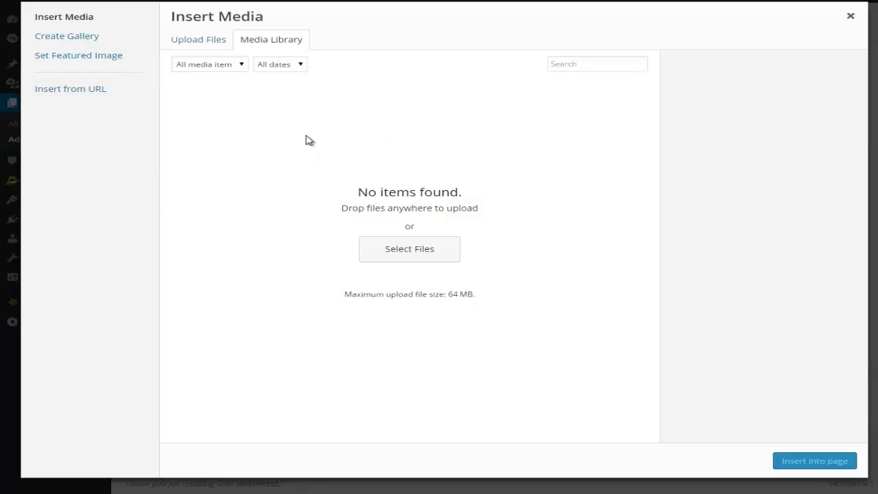
pyautogui.moveTo(148, 266); pyautogui.dragTo(471, 340)
pyautogui.click(253, 329)
# Upload the image 500-por-dia and insert it between the paragraphs at Full Size, 944 × 599.
pyautogui.click(201, 47)
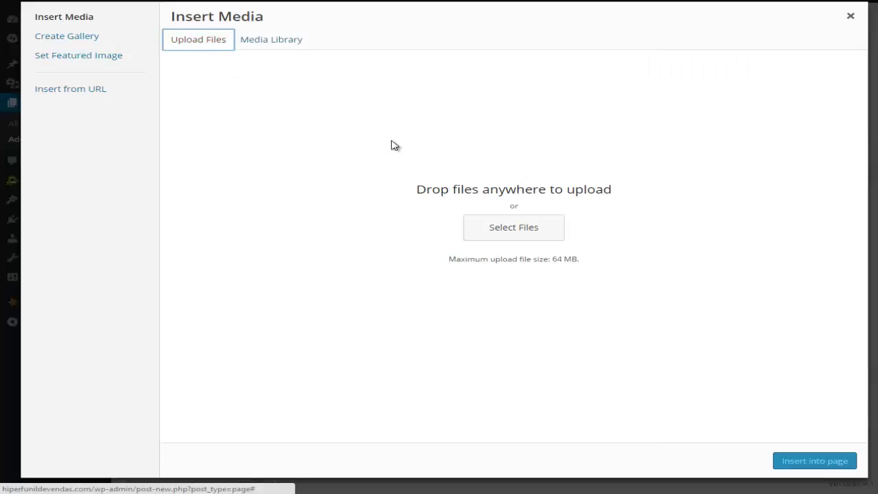
pyautogui.click(507, 230)
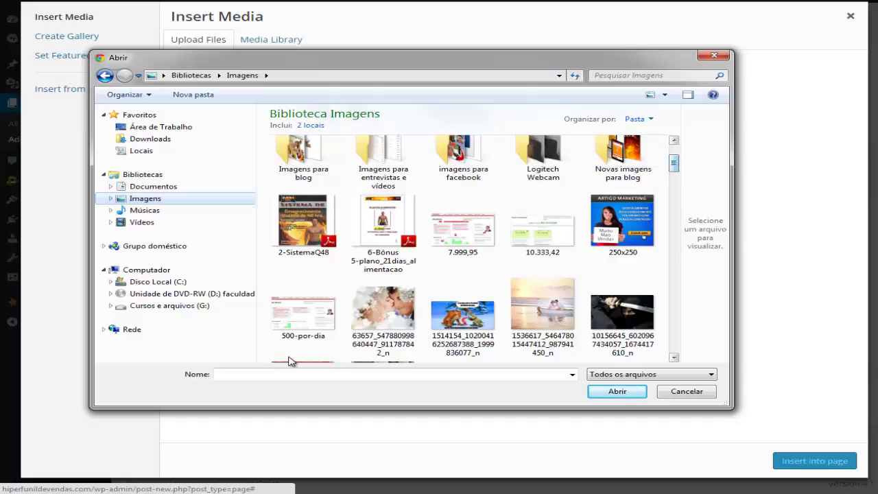
pyautogui.doubleClick(303, 325)
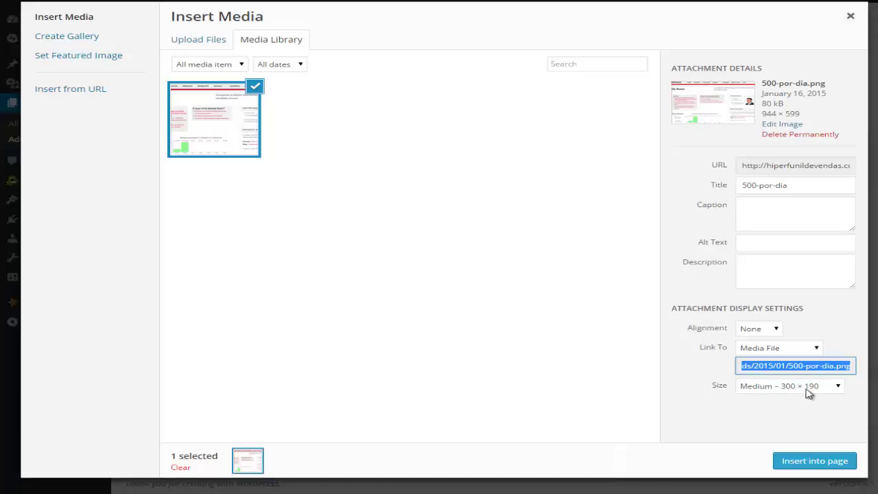
pyautogui.click(833, 386)
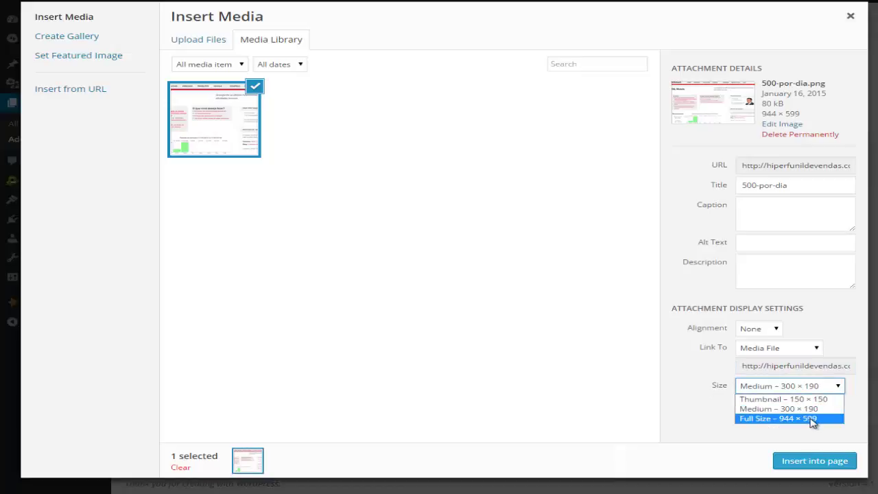
pyautogui.click(812, 419)
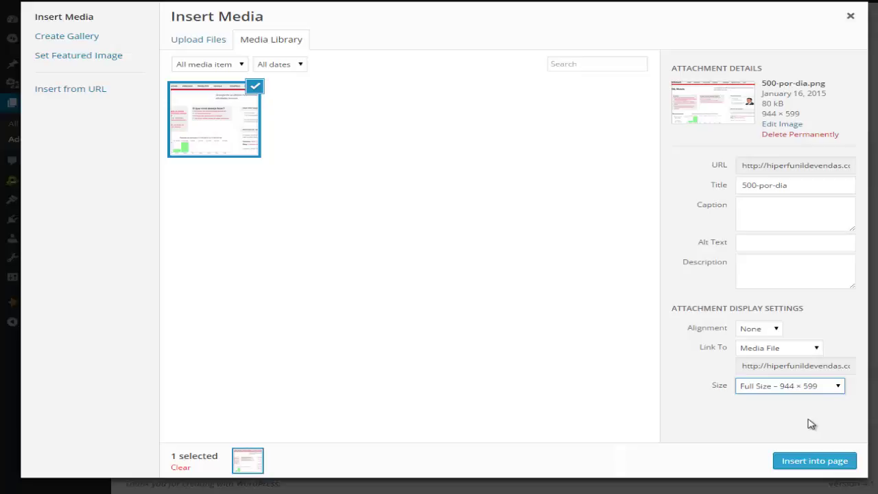
pyautogui.click(799, 465)
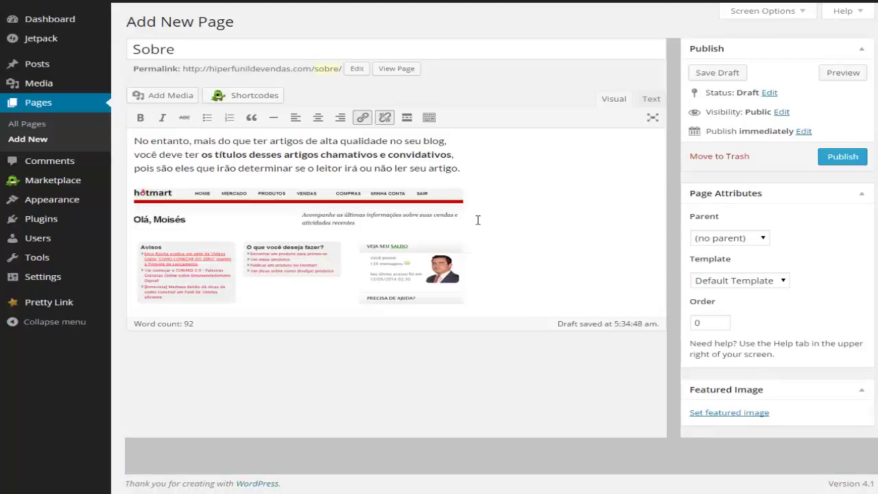
# Try to widen the inserted image by stretching its right edge.
pyautogui.click(267, 249)
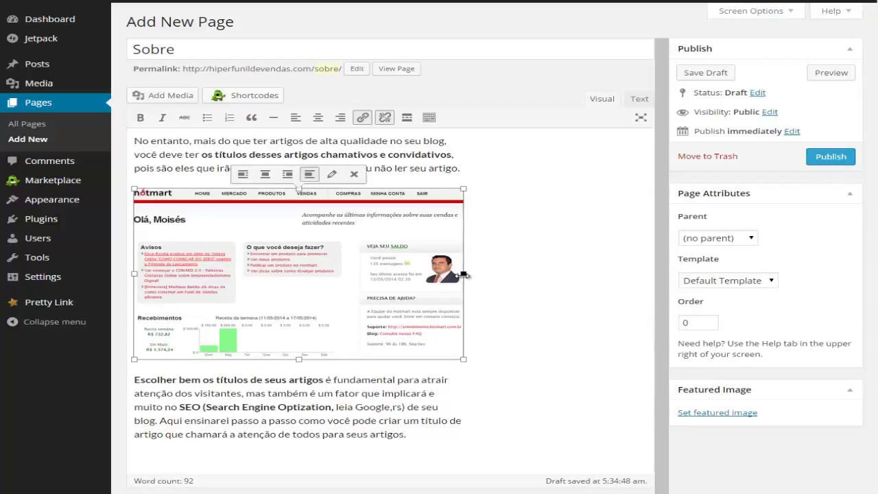
pyautogui.moveTo(464, 274); pyautogui.dragTo(524, 286)
pyautogui.click(513, 205)
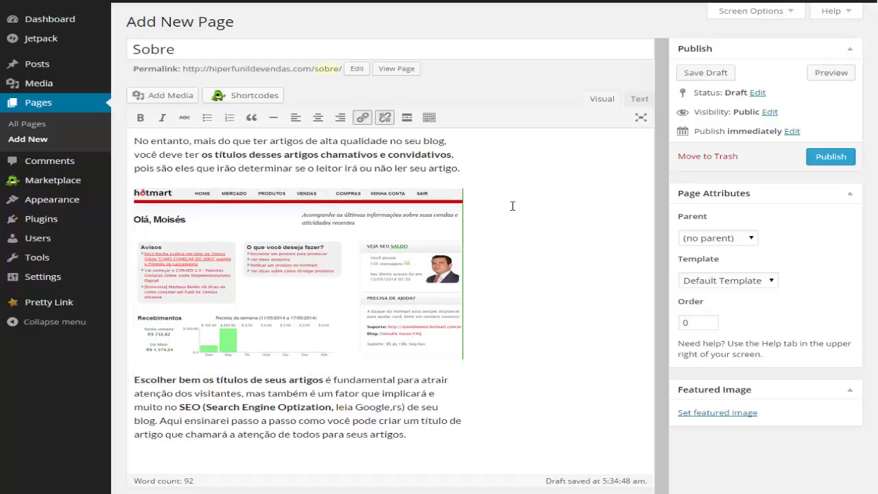
# Review the Sobre page's content and publish the page.
pyautogui.scroll(-2, 613, 278)
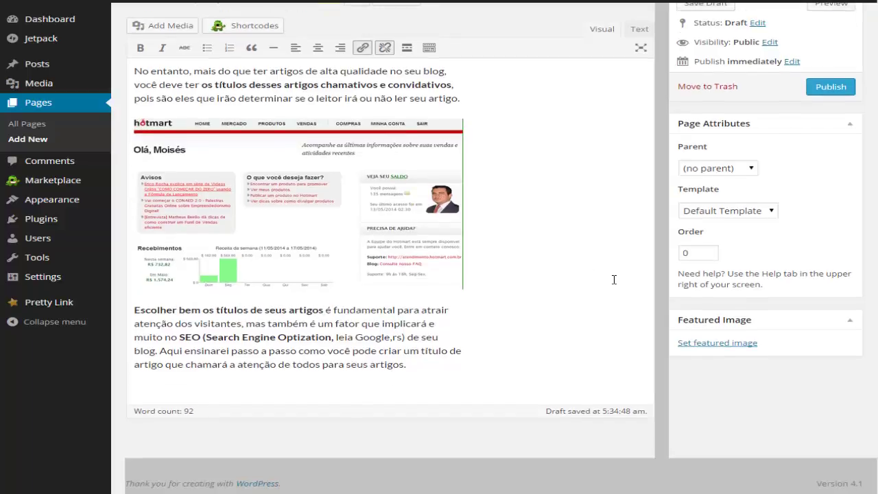
pyautogui.scroll(2, 614, 278)
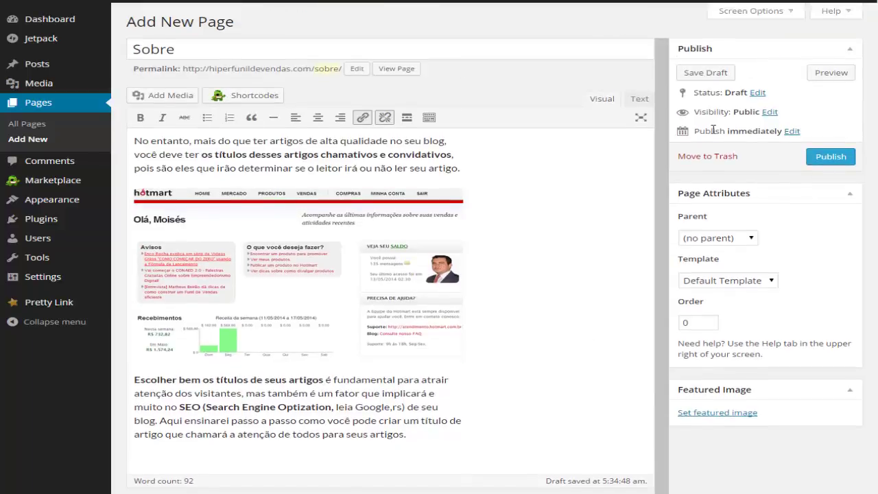
pyautogui.click(830, 156)
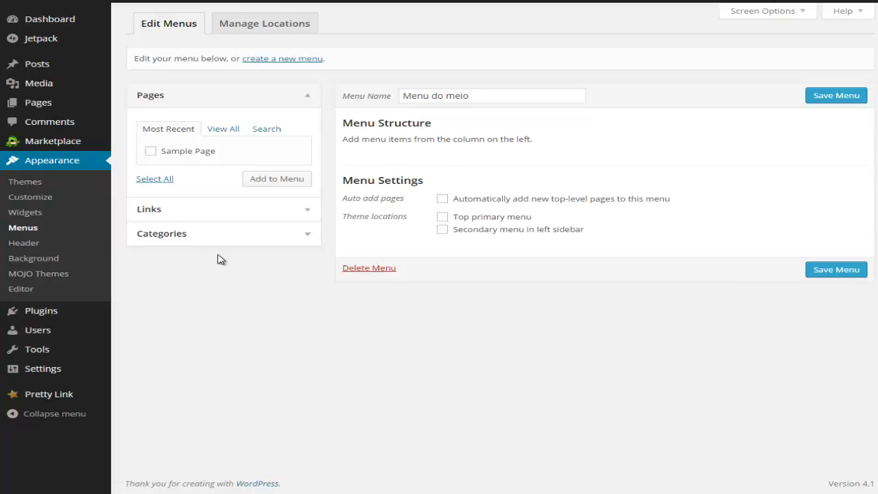
# Refresh the Edit Menus page, add Sobre and Sample Page to Menu do meio, and save the menu.
pyautogui.press('F5')
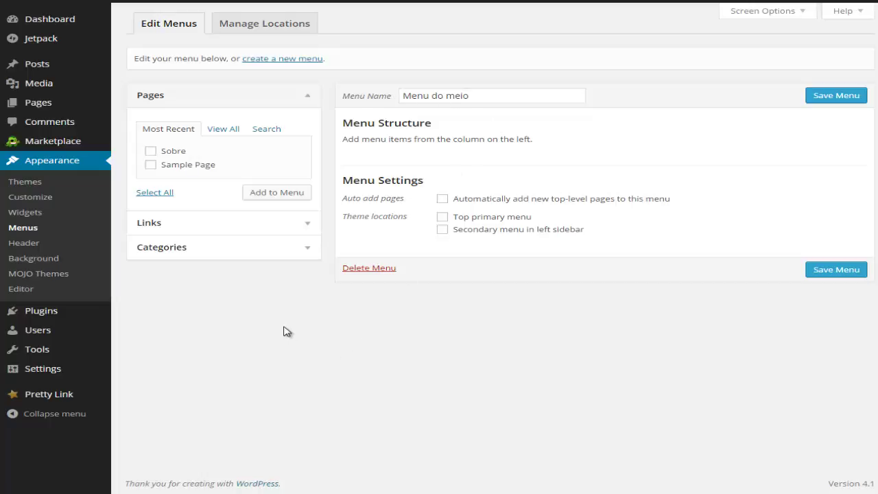
pyautogui.click(151, 151)
pyautogui.click(151, 165)
pyautogui.click(261, 196)
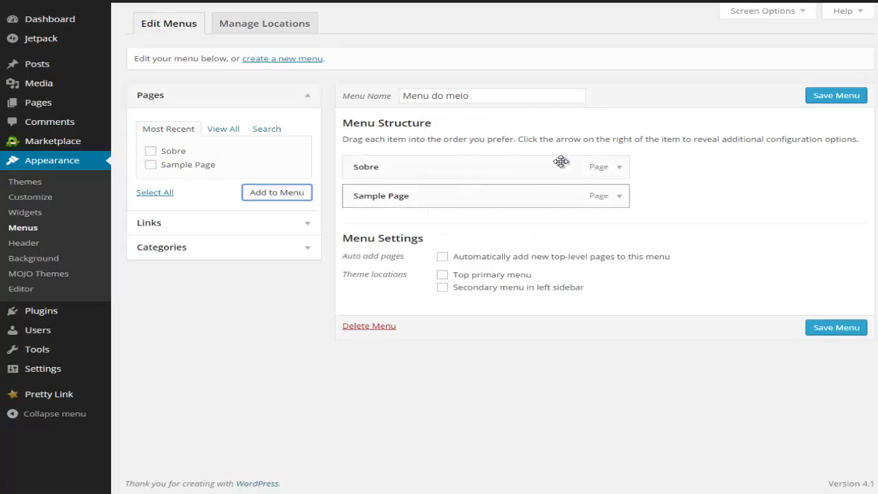
pyautogui.click(830, 328)
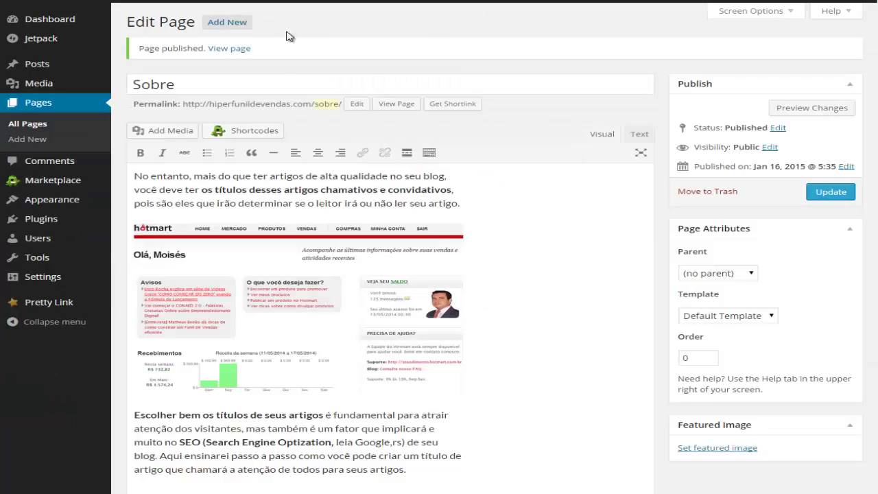
# View the published Sobre page, and examine the Ganhar Dinheiro and Ferramentas dropdown menus on the example blog.
pyautogui.click(237, 49)
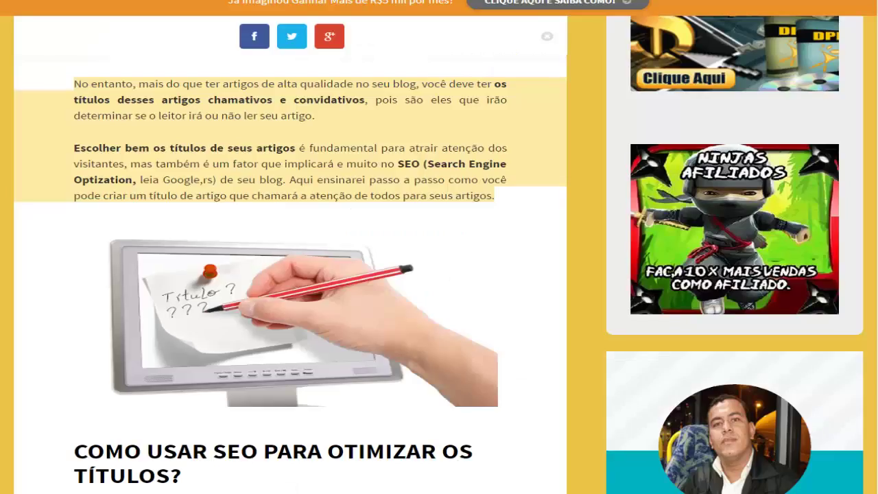
pyautogui.scroll(10, 484, 206)
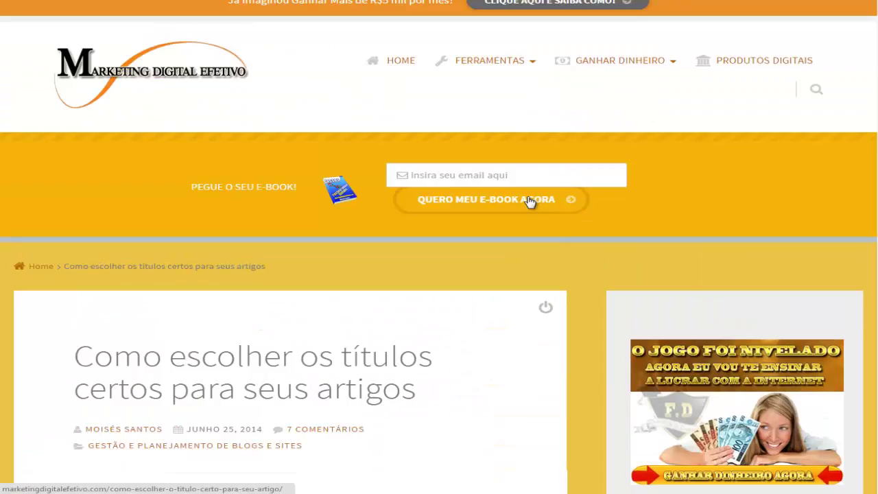
pyautogui.moveTo(578, 61)
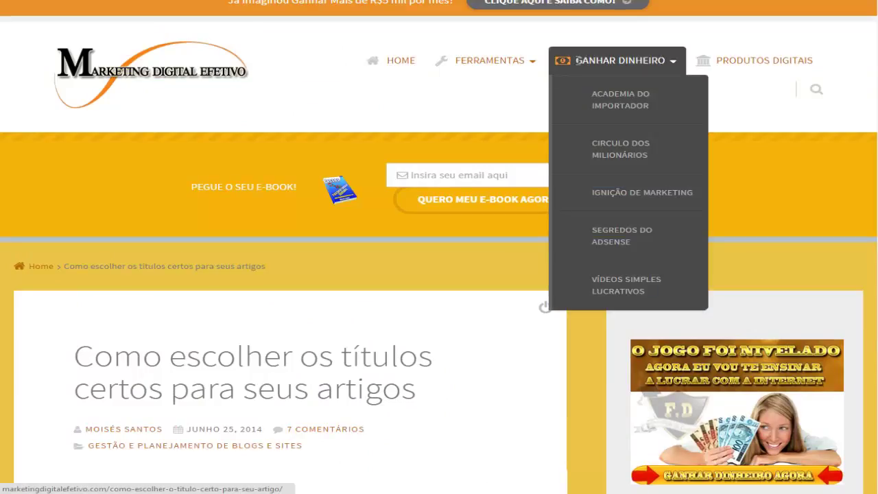
pyautogui.moveTo(529, 64)
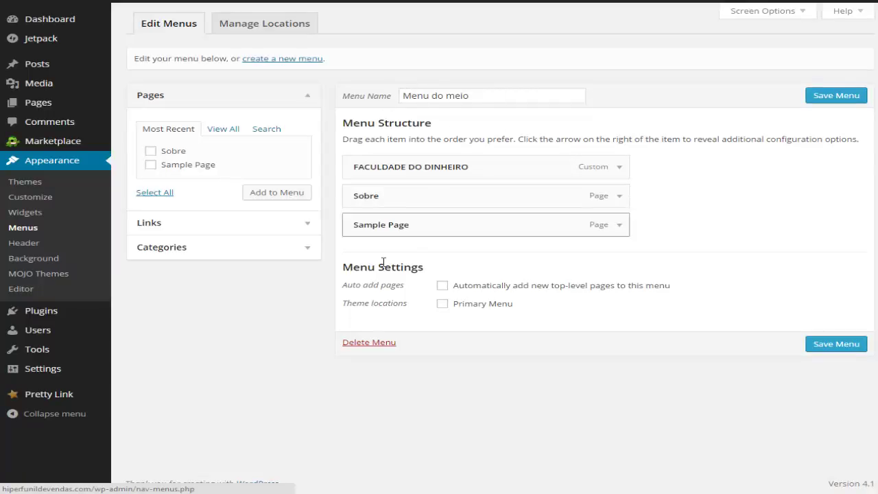
# Assign Menu do meio to the Primary Menu theme location, save the changes, and reload the site.
pyautogui.click(250, 32)
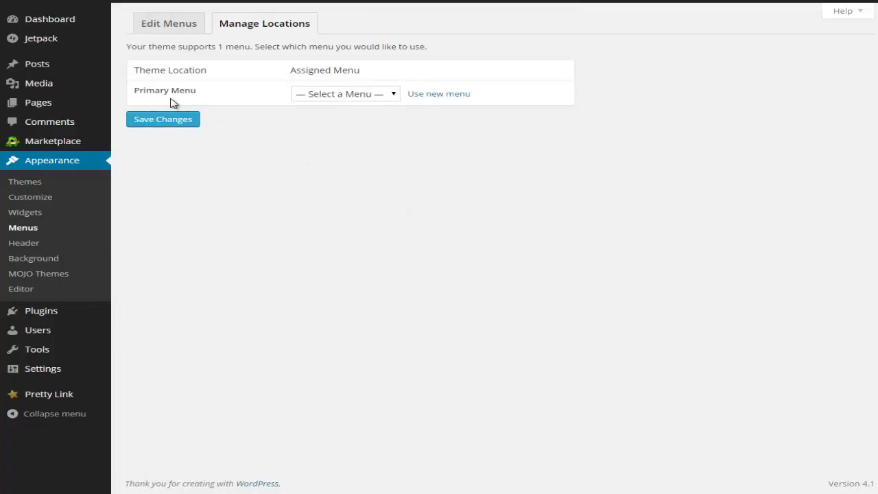
pyautogui.click(392, 94)
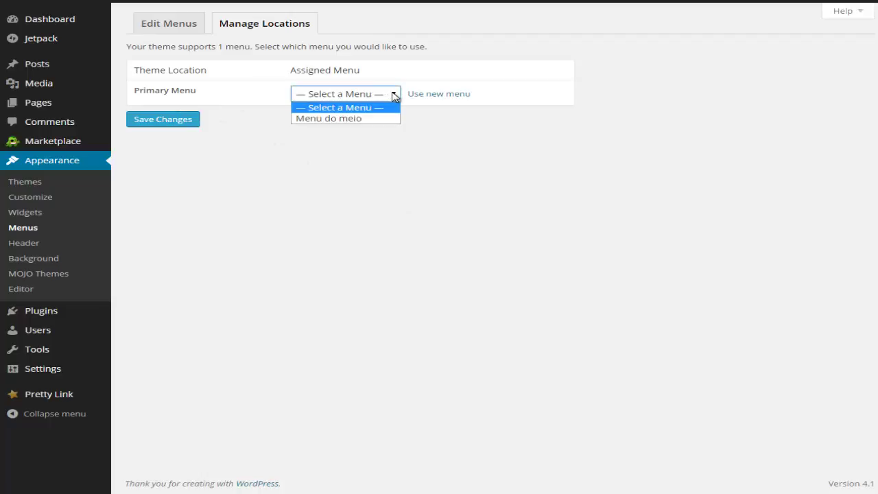
pyautogui.click(355, 119)
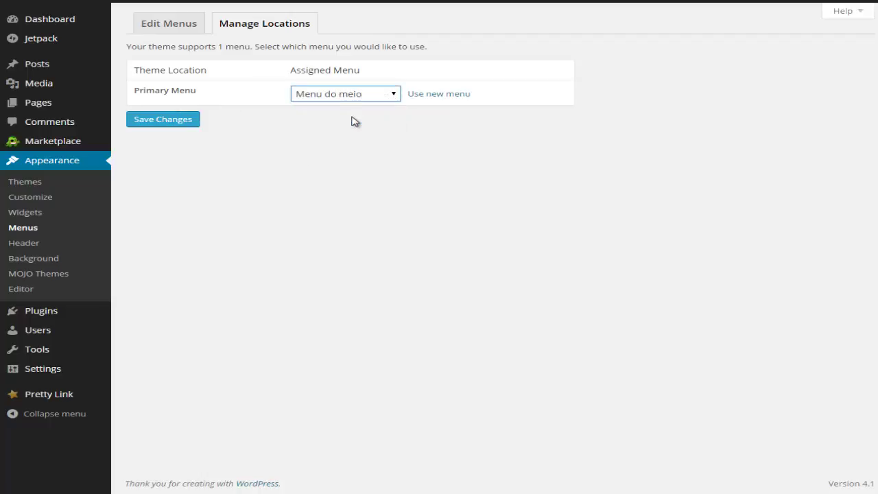
pyautogui.click(163, 121)
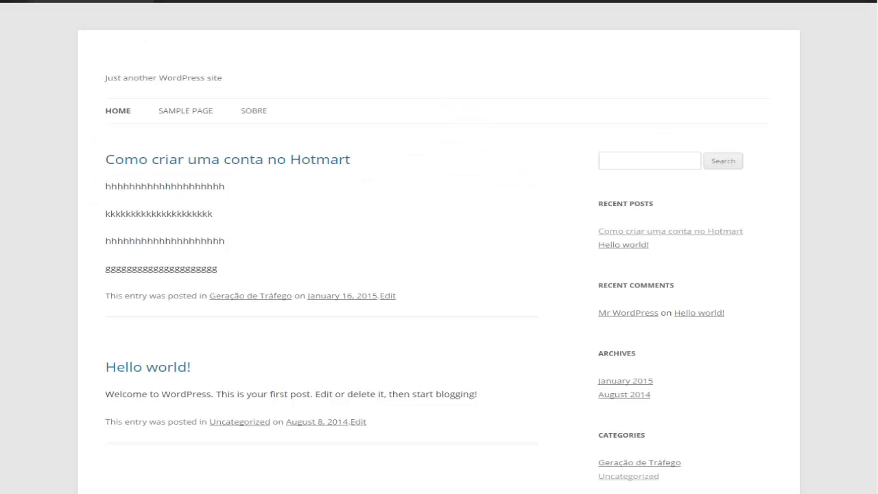
pyautogui.press('F5')
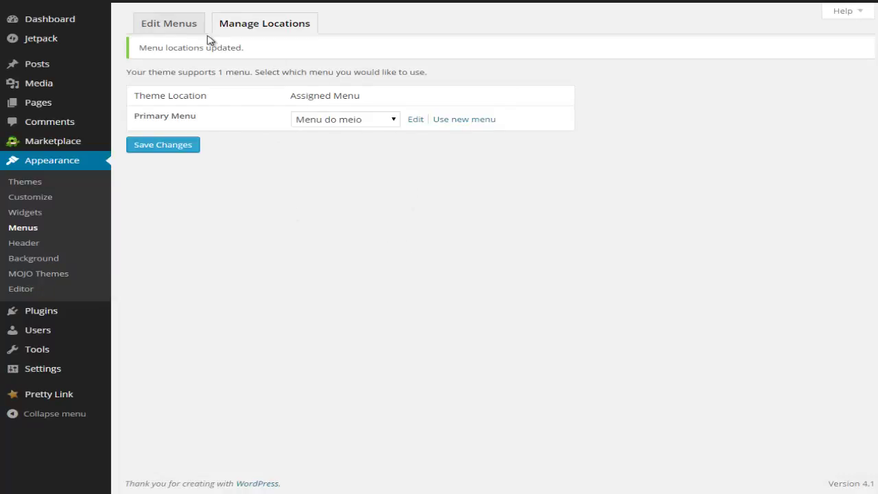
# Reorder the items of Menu do meio to Sample Page, Sobre, FACULDADE DO DINHEIRO.
pyautogui.click(165, 24)
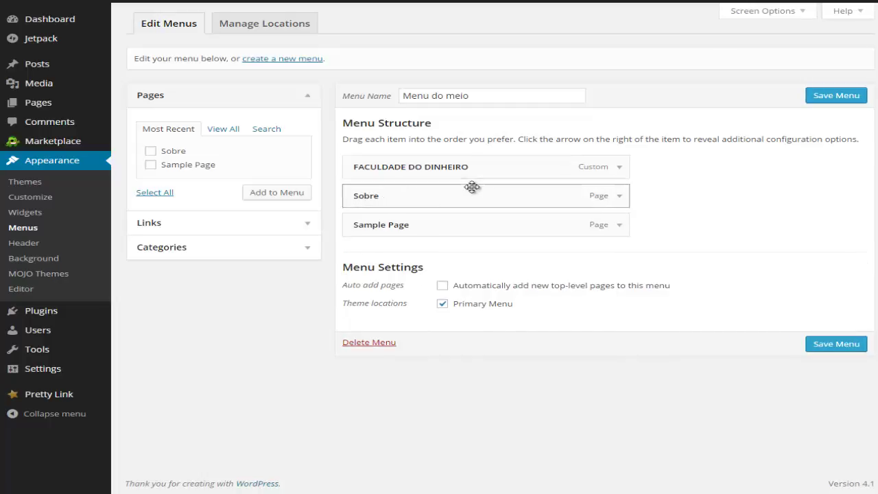
pyautogui.moveTo(429, 167); pyautogui.dragTo(427, 218)
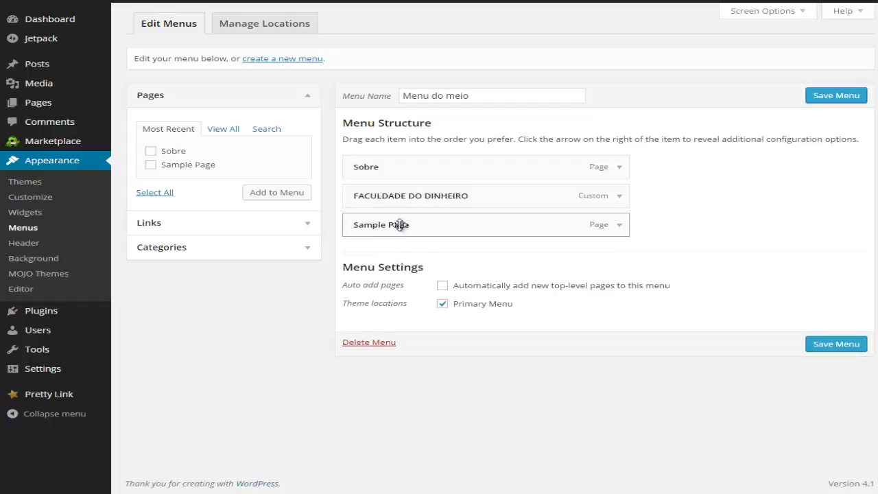
pyautogui.moveTo(536, 225); pyautogui.dragTo(535, 168)
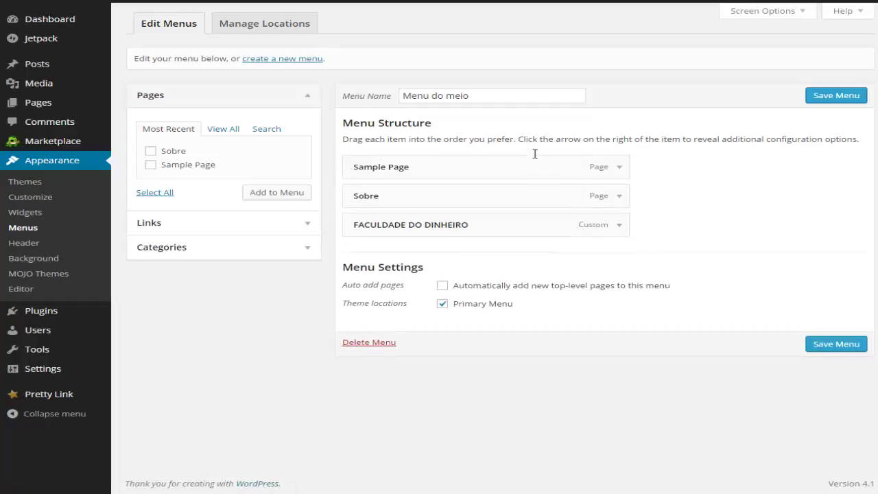
# Change the Sample Page item's navigation label to PÁGINA DE EXEMPLO and save the menu.
pyautogui.click(617, 168)
pyautogui.moveTo(428, 219); pyautogui.dragTo(359, 216)
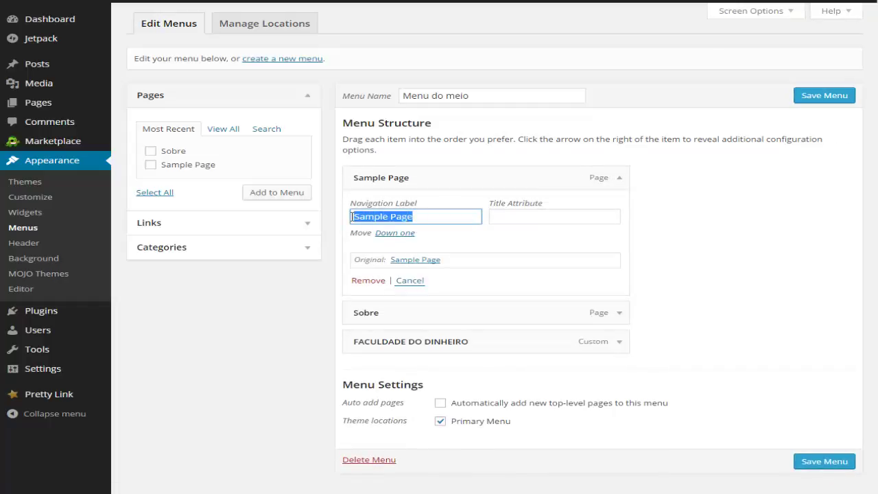
pyautogui.write('PÁGINA DE EXEMPLO')
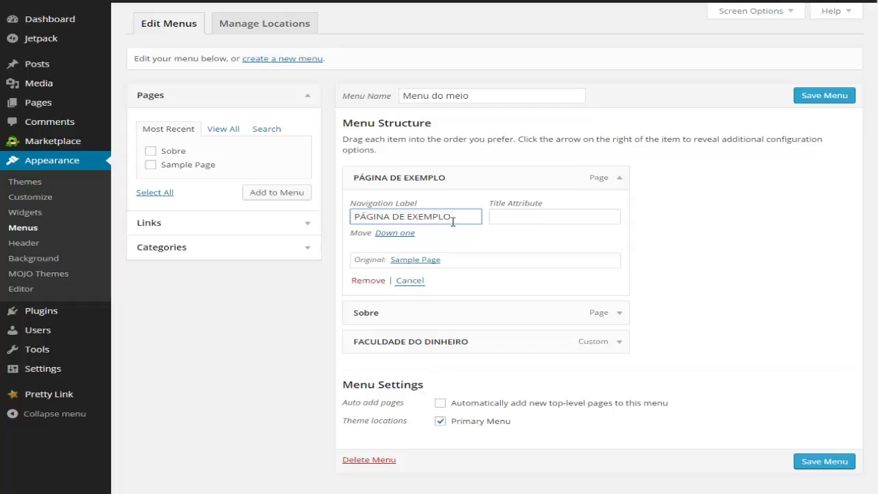
pyautogui.scroll(-1, 693, 243)
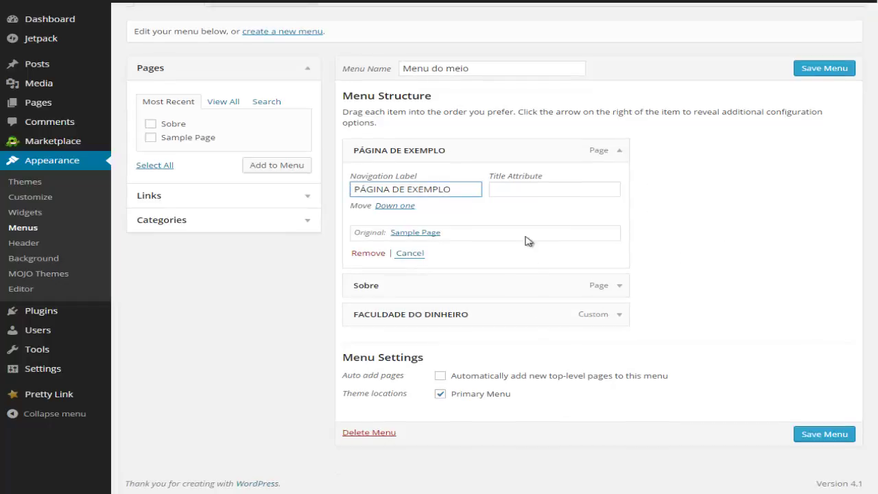
pyautogui.scroll(1, 528, 239)
pyautogui.click(509, 210)
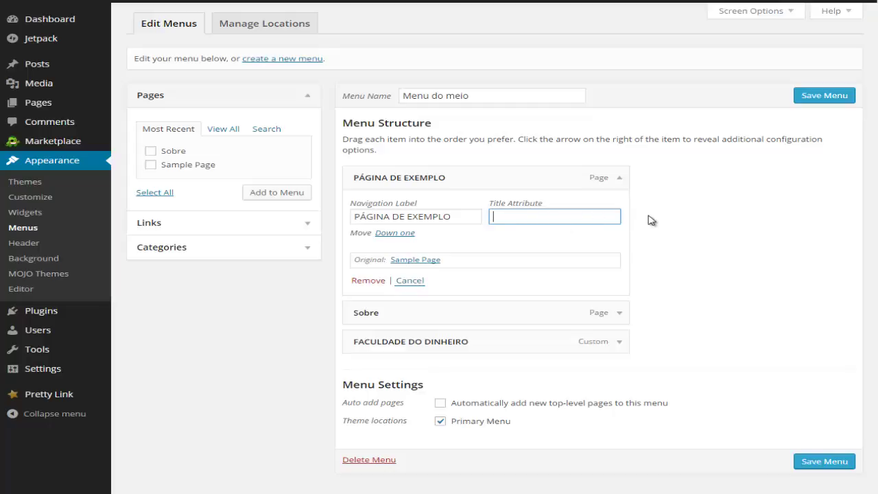
pyautogui.click(816, 467)
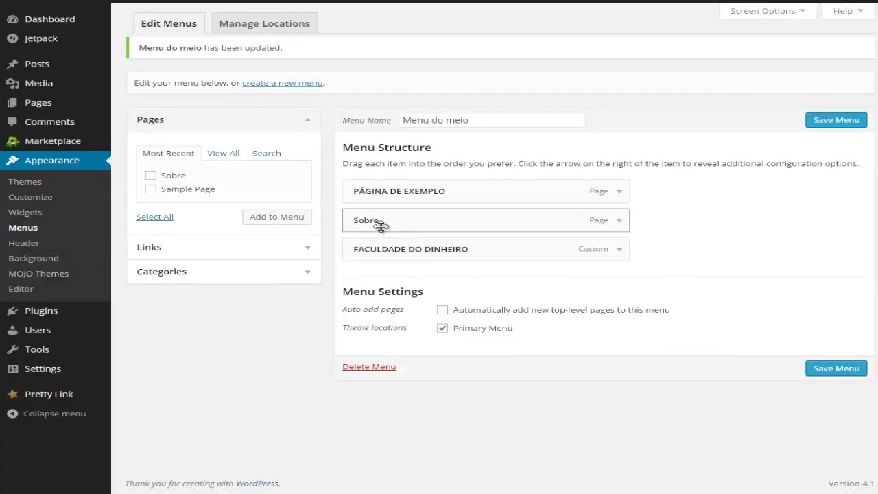
# Check the item order and new label in the site's navigation menu, and return to the menu editor.
pyautogui.hotkey('ctrl', 'Tab')
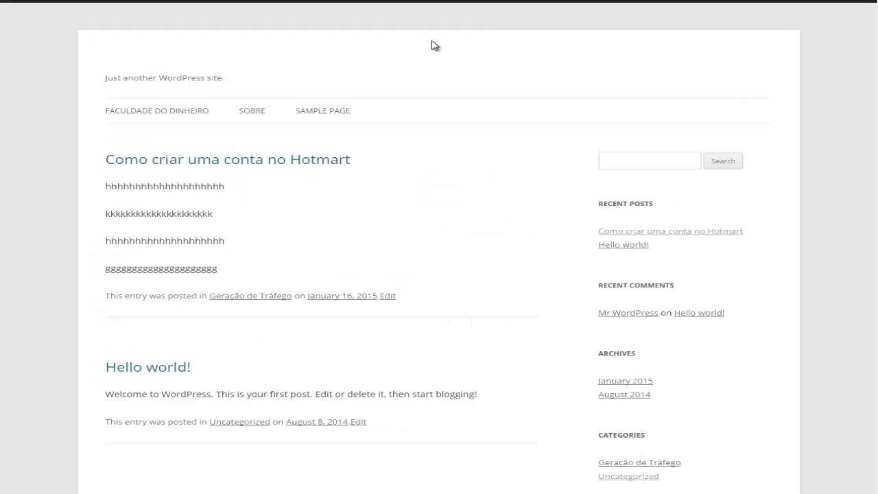
pyautogui.click(194, 121)
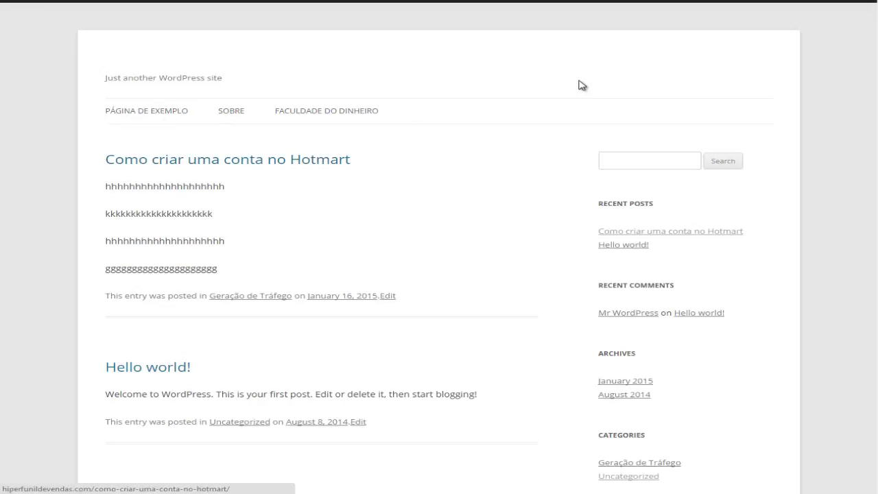
pyautogui.hotkey('ctrl', 'Tab')
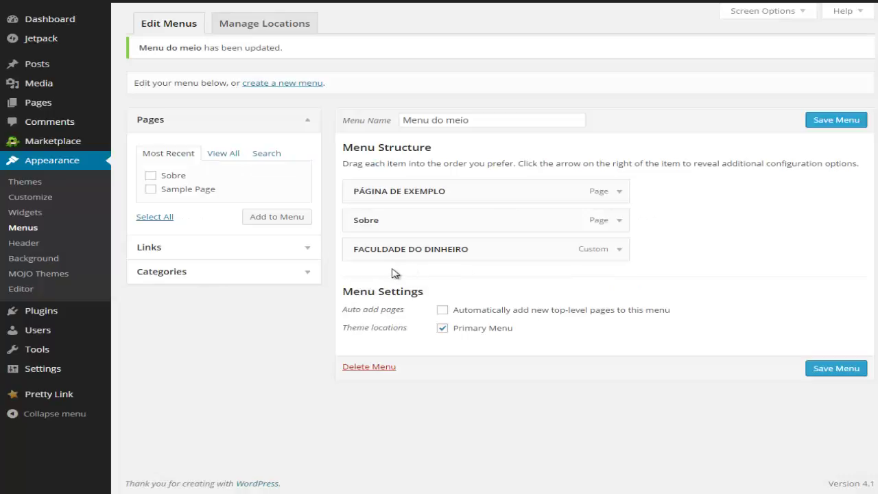
# Add Sample Page from the most recent pages to Menu do meio again.
pyautogui.click(151, 191)
pyautogui.click(224, 154)
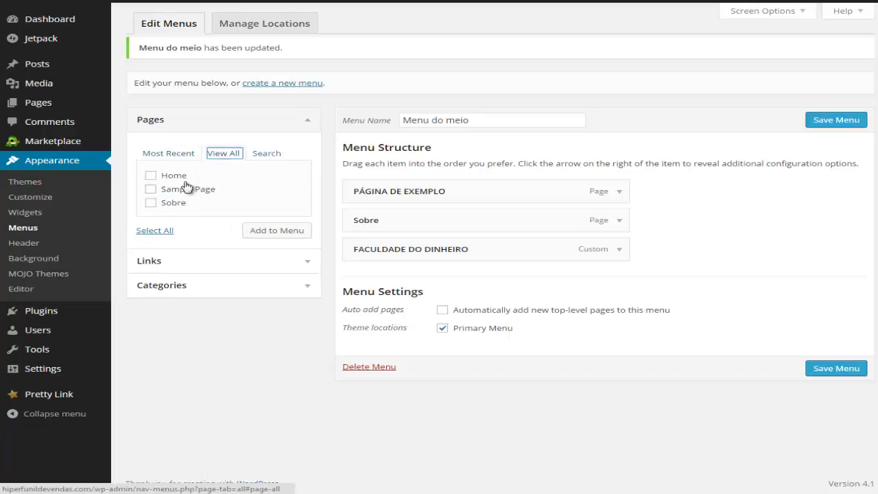
pyautogui.click(171, 152)
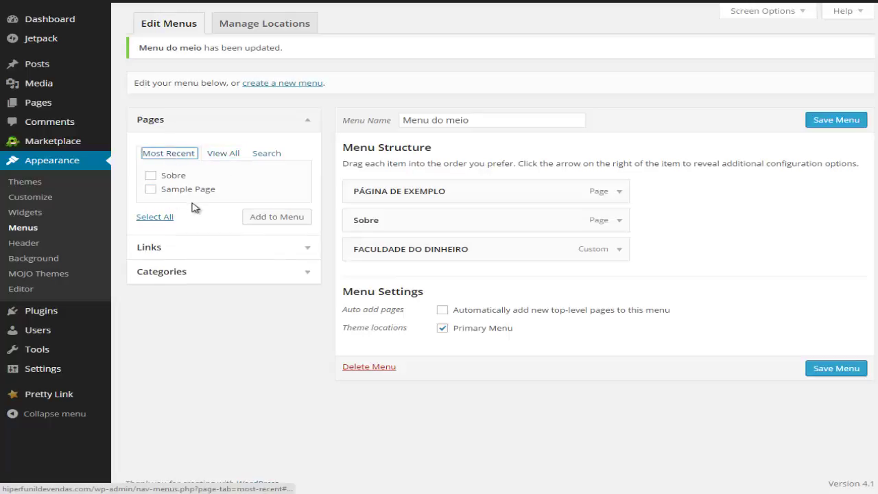
pyautogui.click(151, 192)
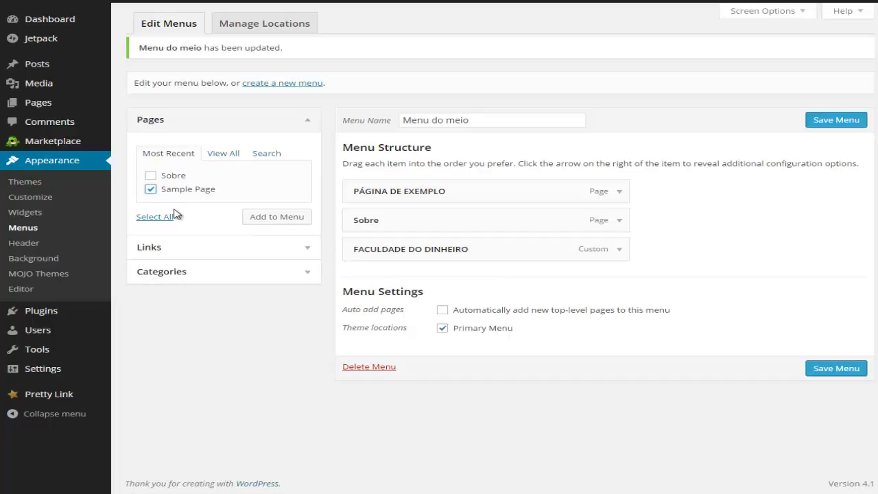
pyautogui.click(267, 218)
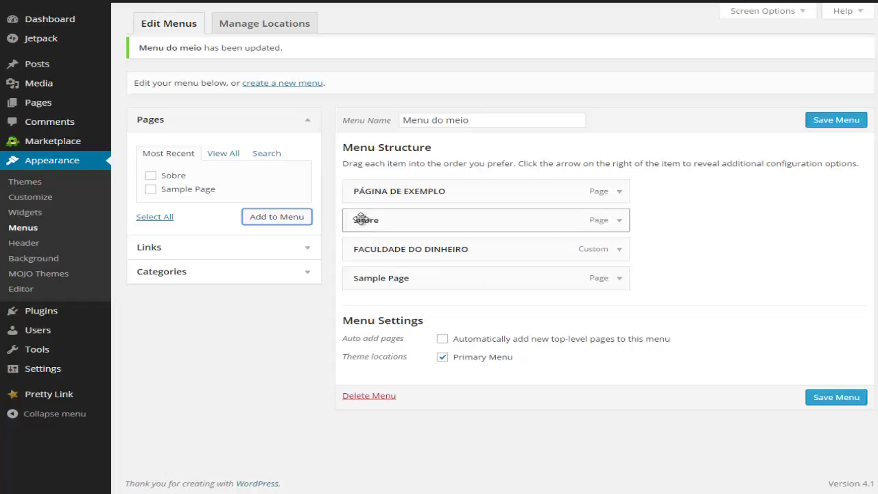
# Nest Sobre, FACULDADE DO DINHEIRO and Sample Page as sub items of PÁGINA DE EXEMPLO, save the menu, and check it on the site.
pyautogui.moveTo(364, 219); pyautogui.dragTo(388, 224)
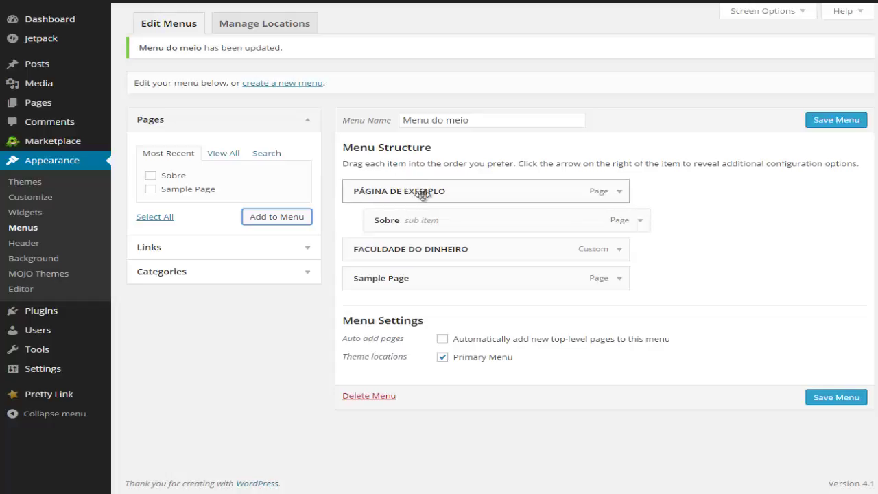
pyautogui.moveTo(356, 249); pyautogui.dragTo(377, 249)
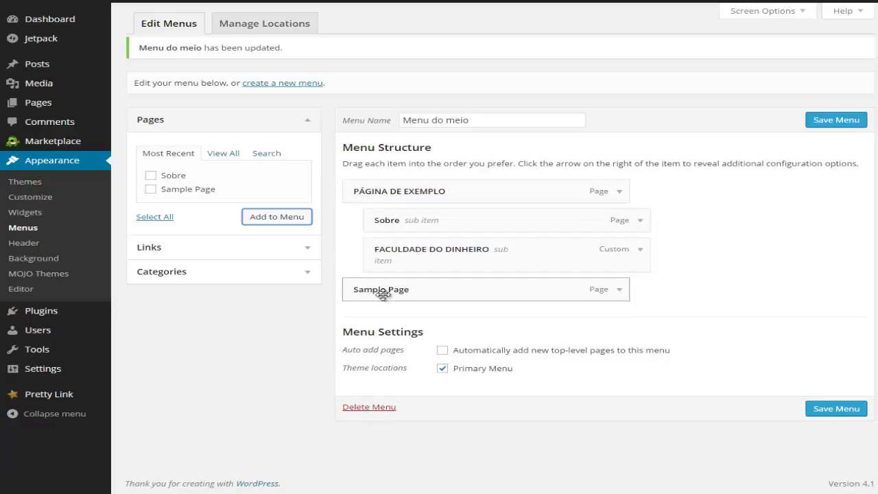
pyautogui.moveTo(362, 290); pyautogui.dragTo(384, 291)
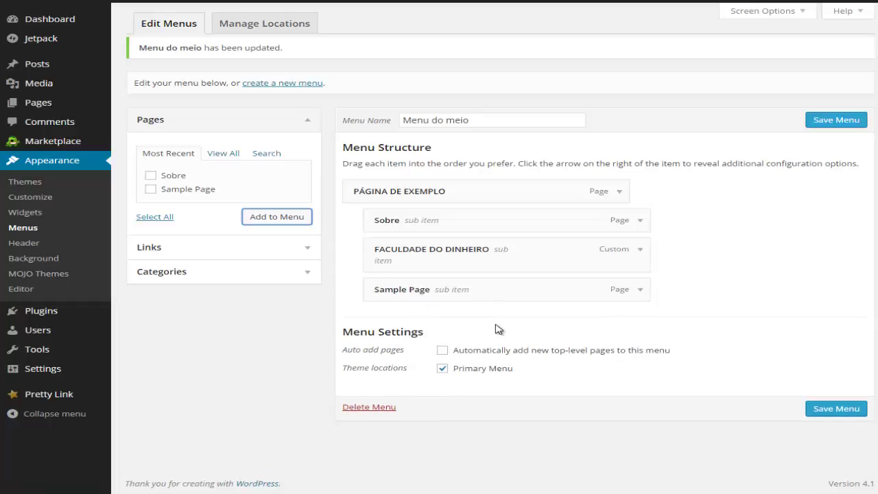
pyautogui.moveTo(427, 254); pyautogui.dragTo(407, 264)
pyautogui.click(829, 407)
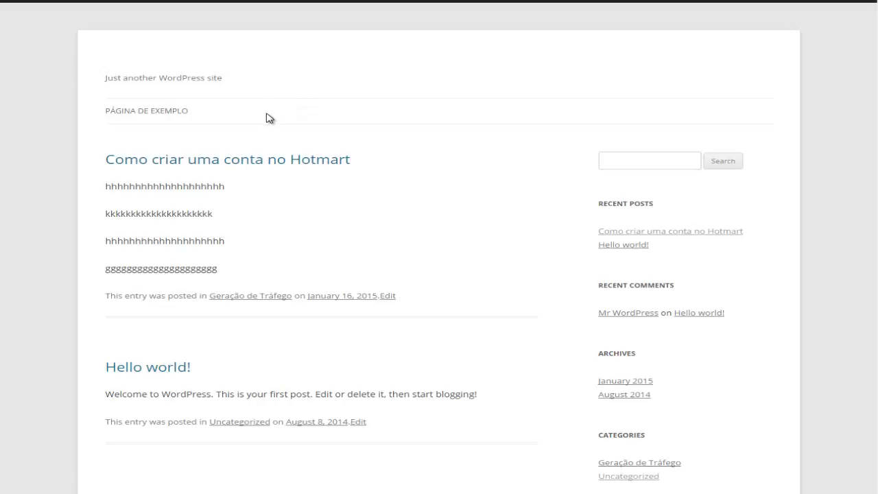
pyautogui.moveTo(161, 114)
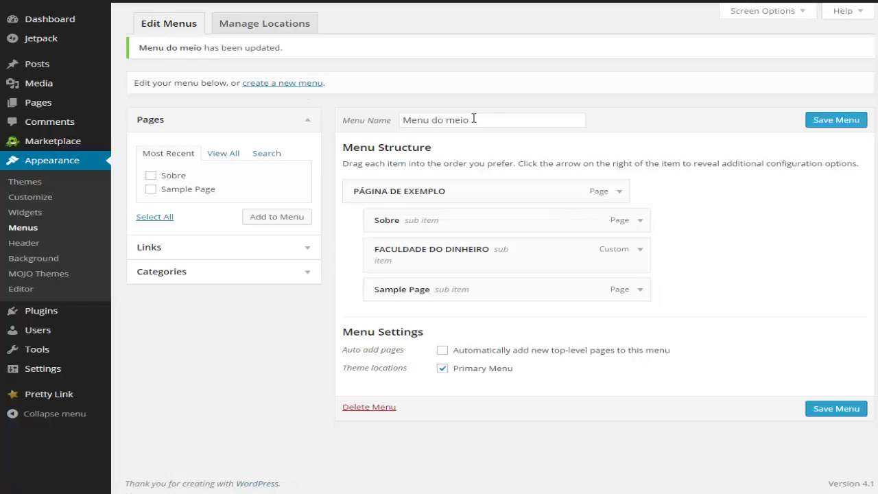
# Review the menu's name and the menus available for the Primary Menu theme location.
pyautogui.moveTo(473, 120); pyautogui.dragTo(407, 120)
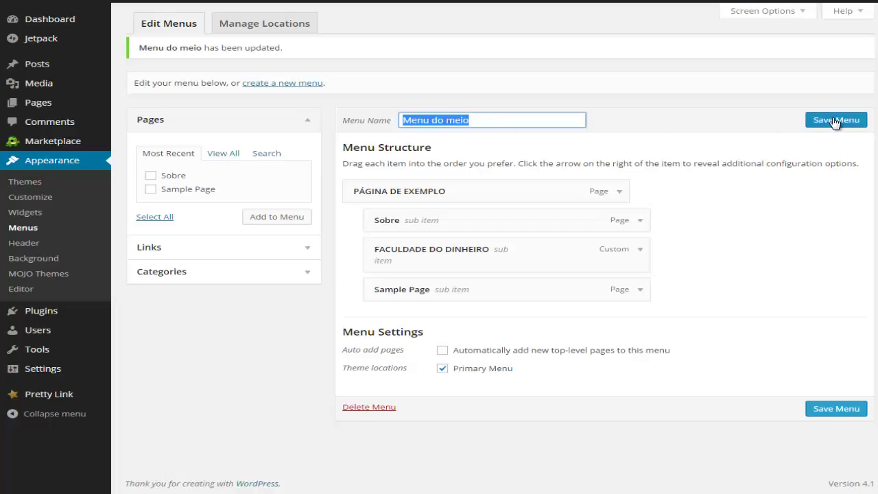
pyautogui.click(259, 30)
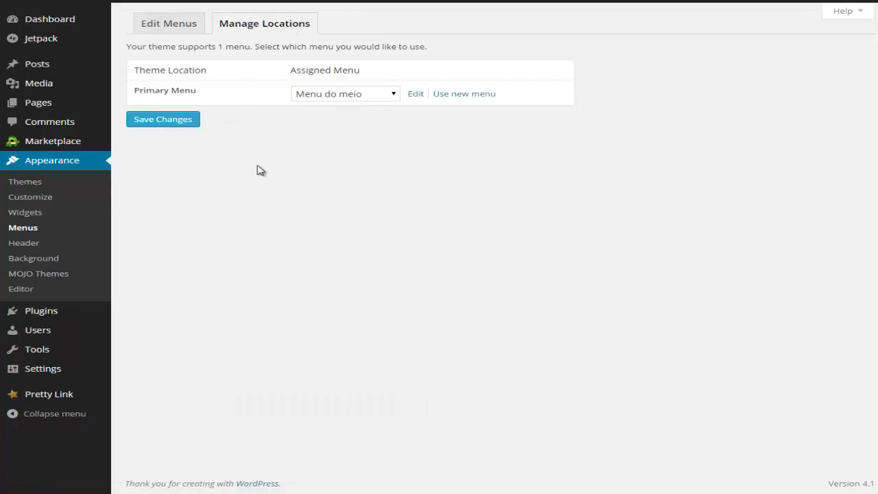
pyautogui.click(392, 95)
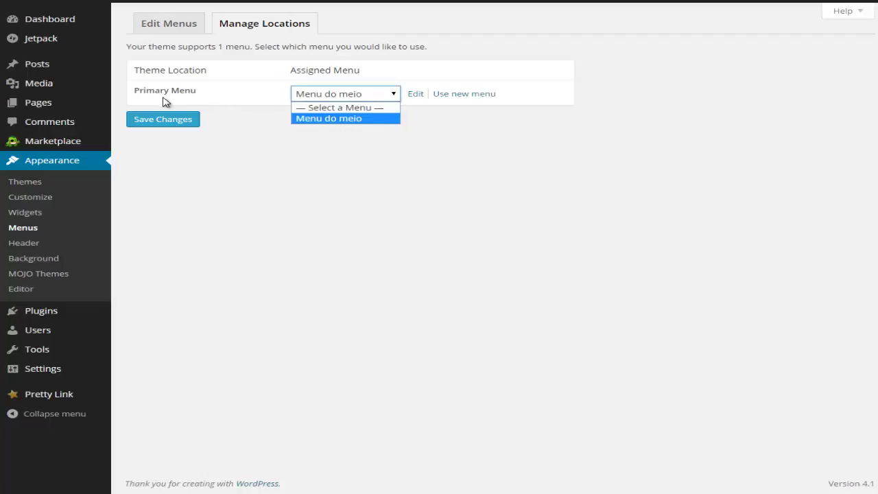
pyautogui.click(319, 138)
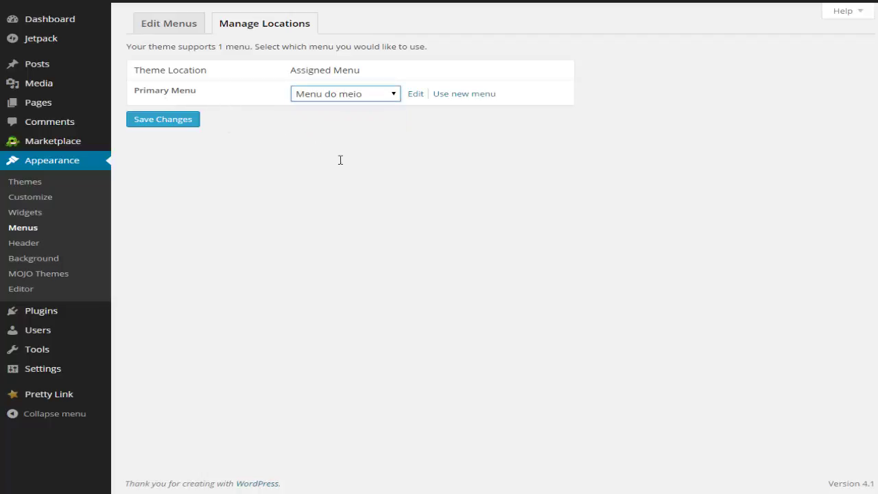